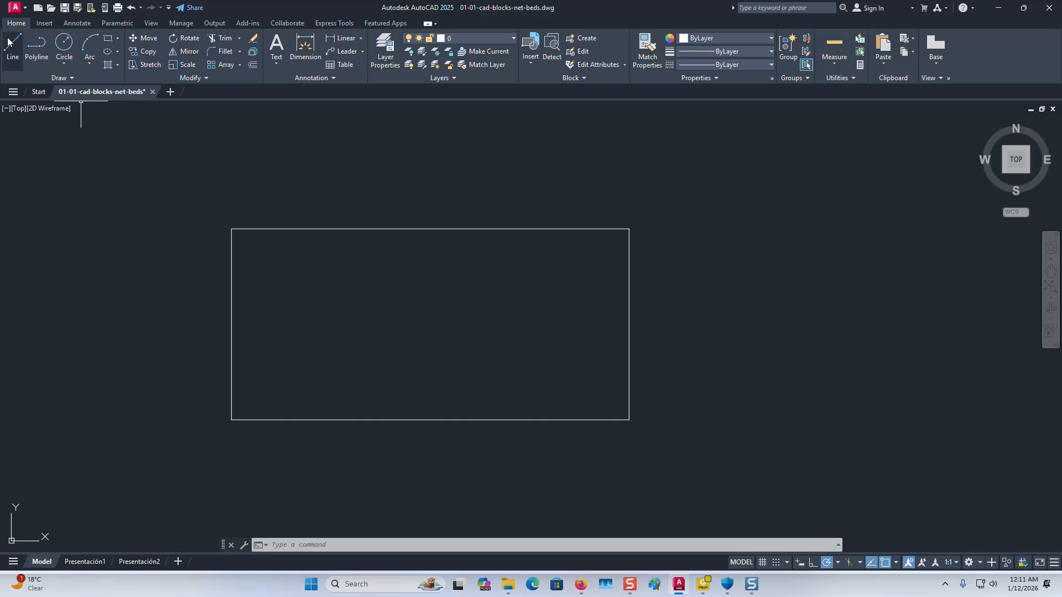
Try to fillet the rectangle's upper-left corner with the current fillet radius and inspect that corner up close.
{"action": "left_click", "coordinate": [227, 53]}
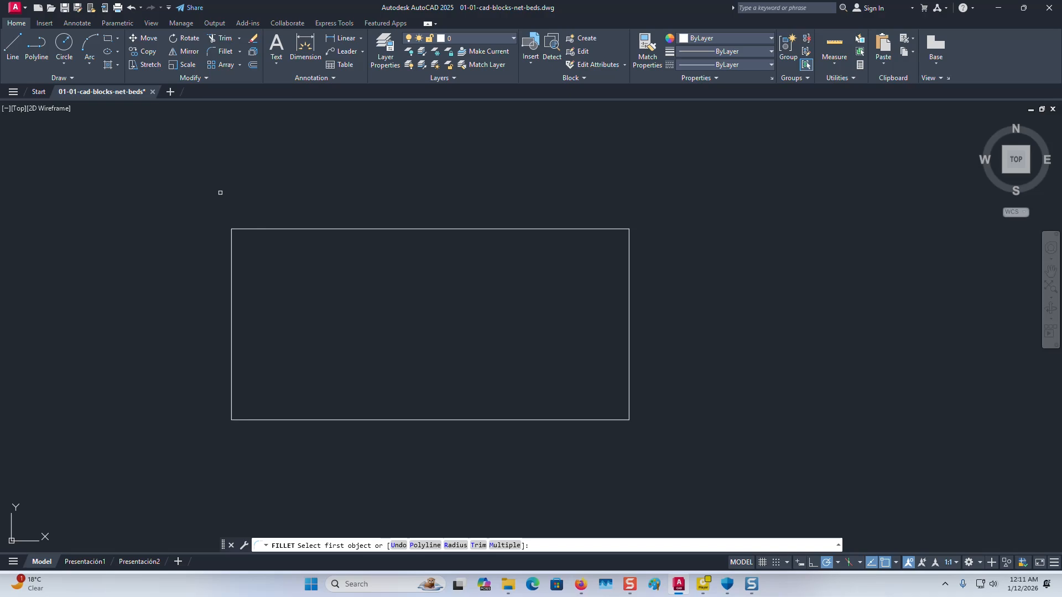
{"action": "left_click", "coordinate": [232, 260]}
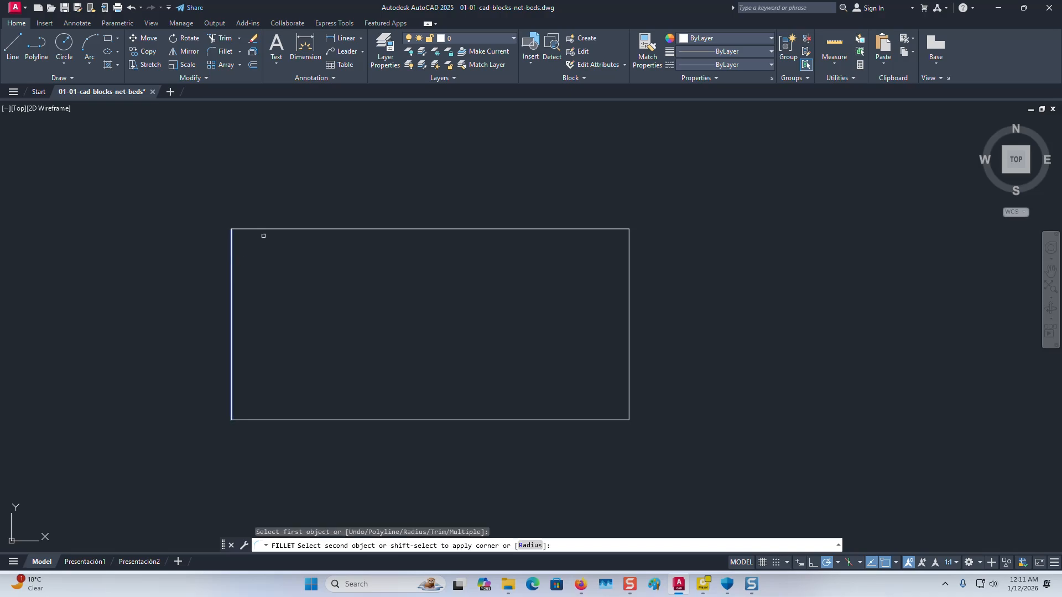
{"action": "left_click", "coordinate": [264, 230]}
{"action": "scroll", "coordinate": [239, 236], "scroll_direction": "up", "scroll_amount": 2}
{"action": "scroll", "coordinate": [225, 230], "scroll_direction": "up", "scroll_amount": 3}
{"action": "scroll", "coordinate": [639, 204], "scroll_direction": "up", "scroll_amount": 2}
{"action": "scroll", "coordinate": [639, 204], "scroll_direction": "up", "scroll_amount": 2}
{"action": "scroll", "coordinate": [334, 230], "scroll_direction": "down", "scroll_amount": 5}
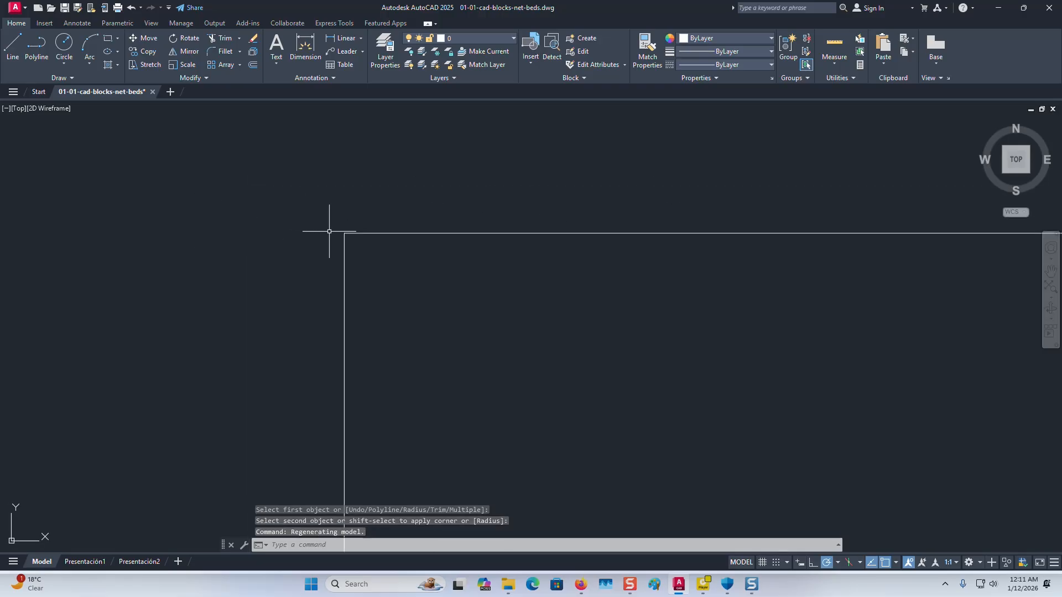
{"action": "middle_click_drag", "start_coordinate": [327, 226], "coordinate": [393, 219]}
{"action": "scroll", "coordinate": [522, 247], "scroll_direction": "down", "scroll_amount": 2}
{"action": "middle_click_drag", "start_coordinate": [521, 247], "coordinate": [370, 228]}
{"action": "scroll", "coordinate": [431, 230], "scroll_direction": "up", "scroll_amount": 2}
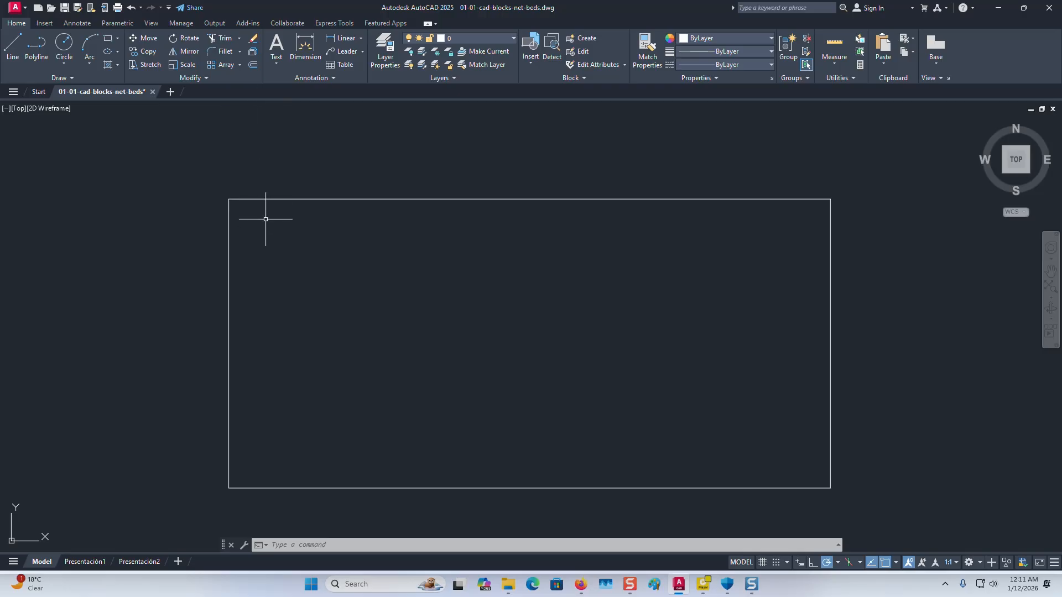
Fillet the rectangle's upper-left corner with a radius of 2.
{"action": "left_click", "coordinate": [225, 51]}
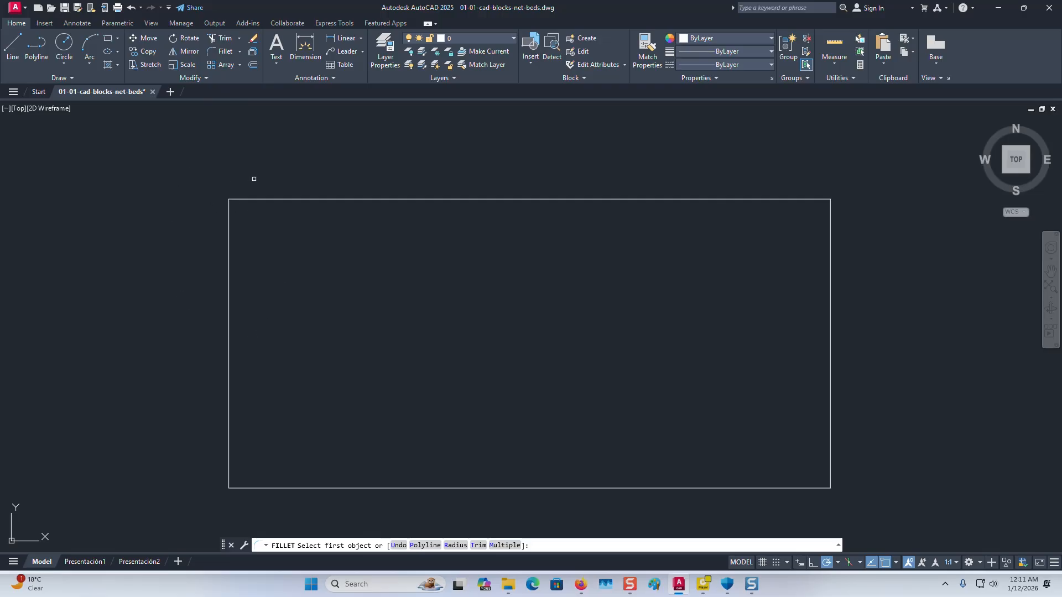
{"action": "left_click", "coordinate": [456, 546]}
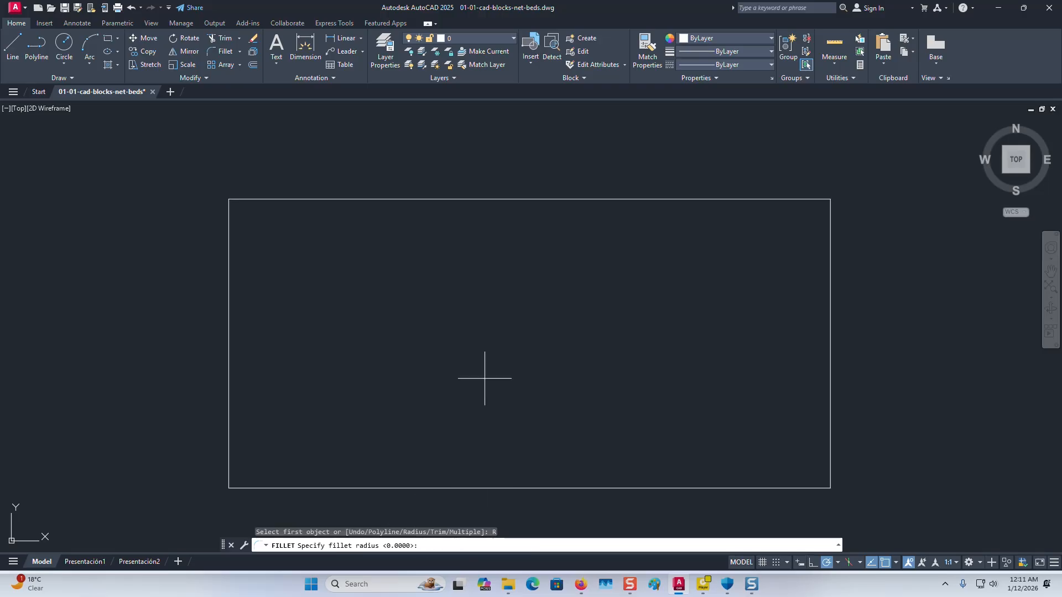
{"action": "type", "text": "2"}
{"action": "key", "text": "Return"}
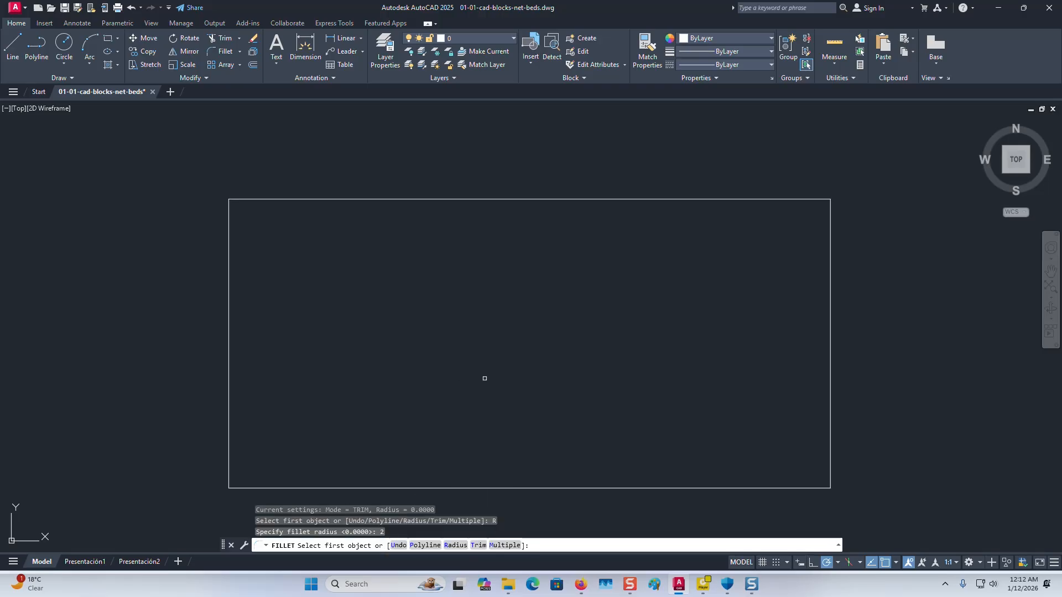
{"action": "left_click", "coordinate": [311, 198]}
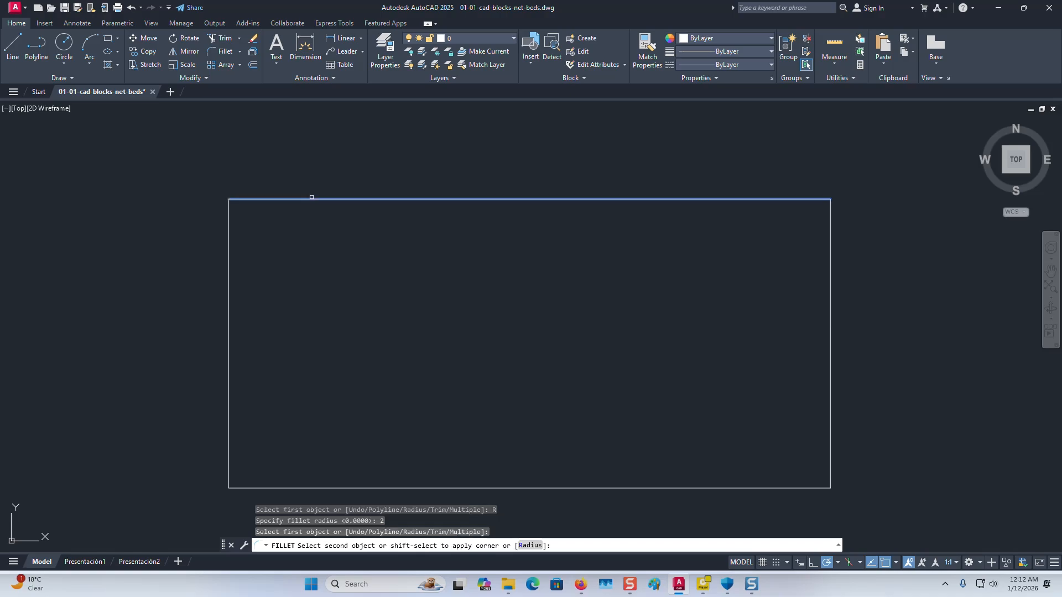
{"action": "left_click", "coordinate": [230, 241]}
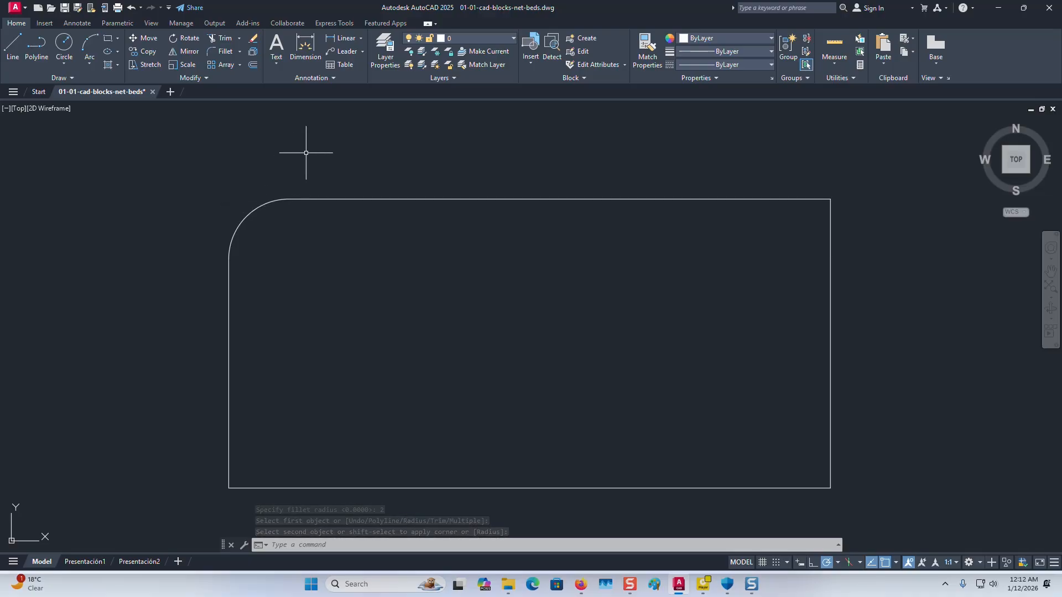
{"action": "middle_click_drag", "start_coordinate": [284, 157], "coordinate": [250, 151]}
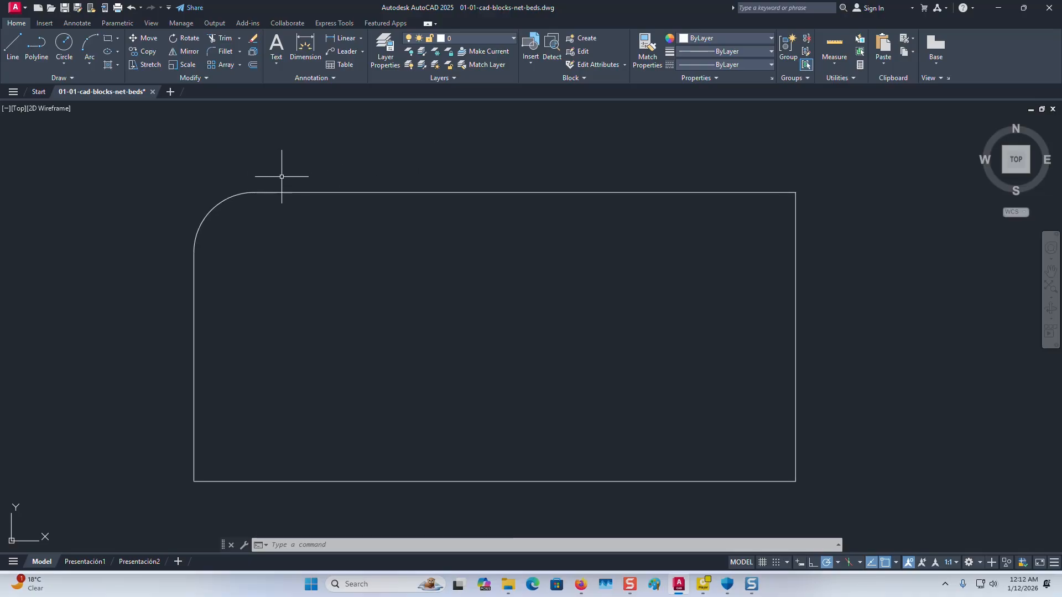
{"action": "middle_click_drag", "start_coordinate": [337, 209], "coordinate": [320, 201]}
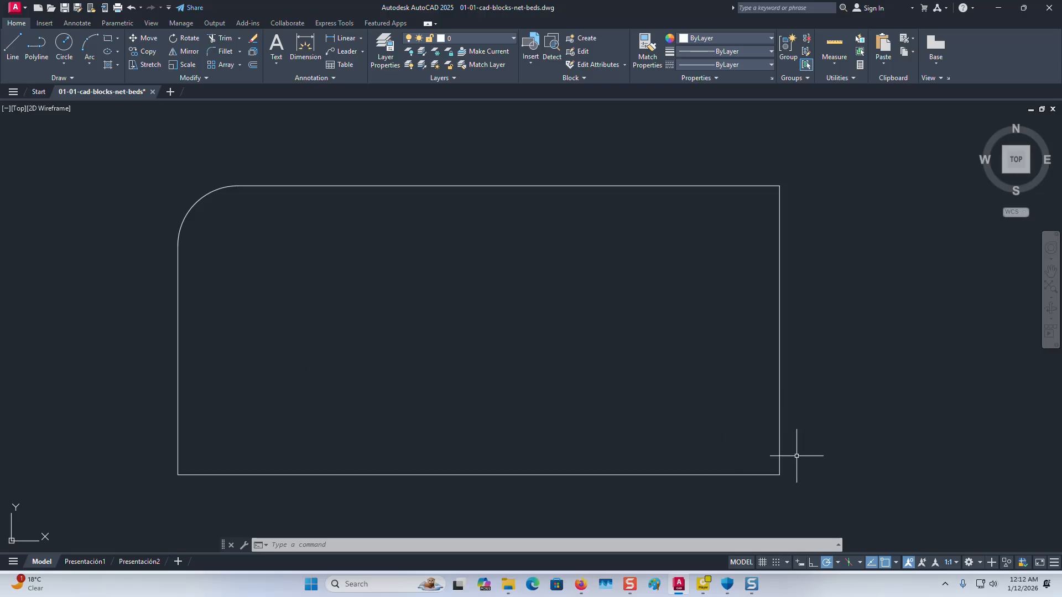
{"action": "middle_click_drag", "start_coordinate": [819, 434], "coordinate": [817, 431]}
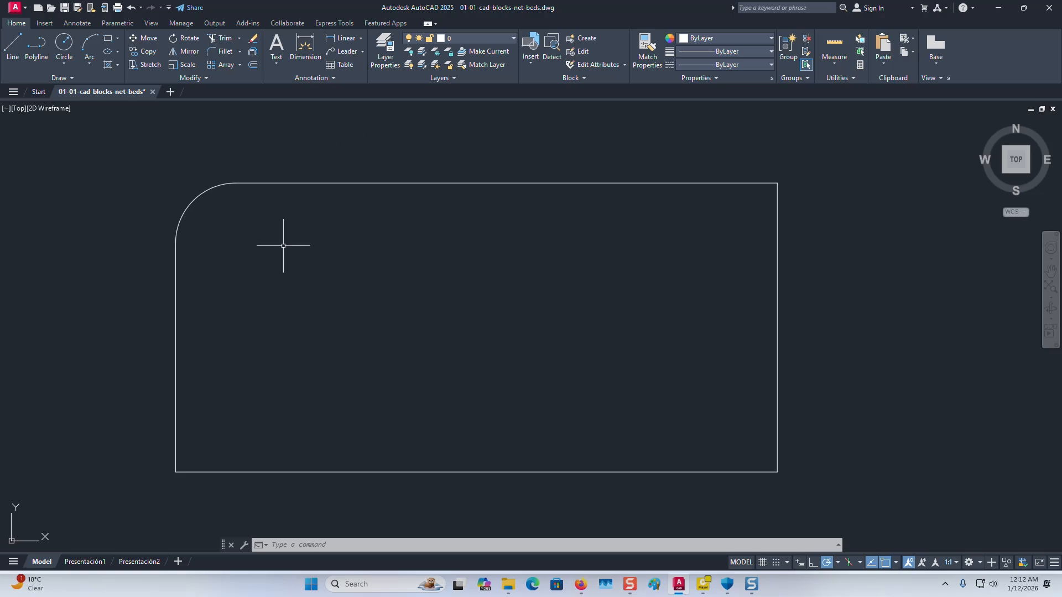
Start a multiple-corner Fillet with radius 2 and round the rectangle's upper-right corner.
{"action": "left_click", "coordinate": [213, 50]}
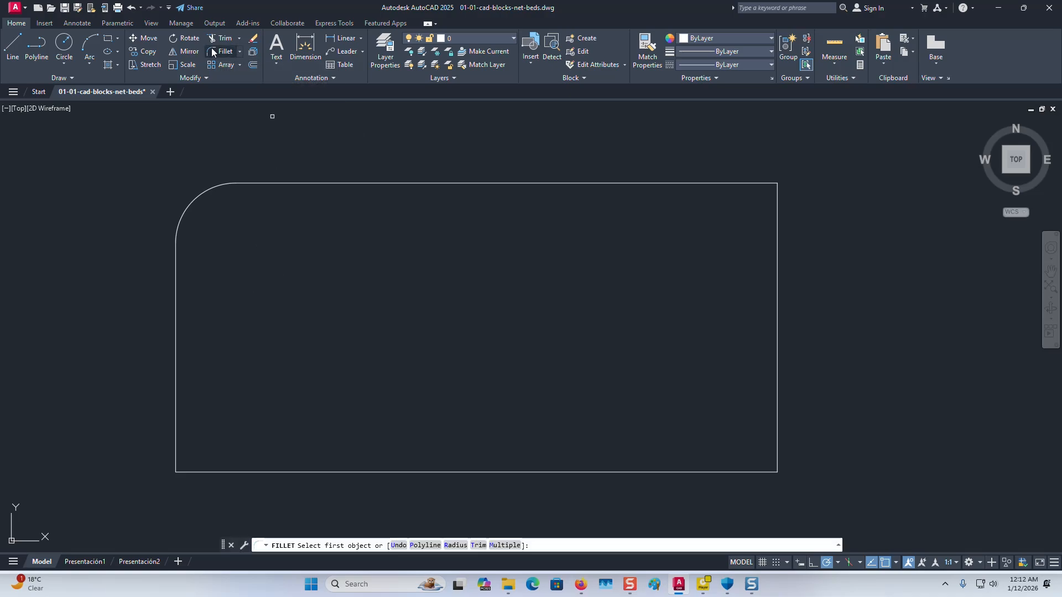
{"action": "left_click", "coordinate": [455, 546]}
{"action": "type", "text": "2"}
{"action": "key", "text": "Return"}
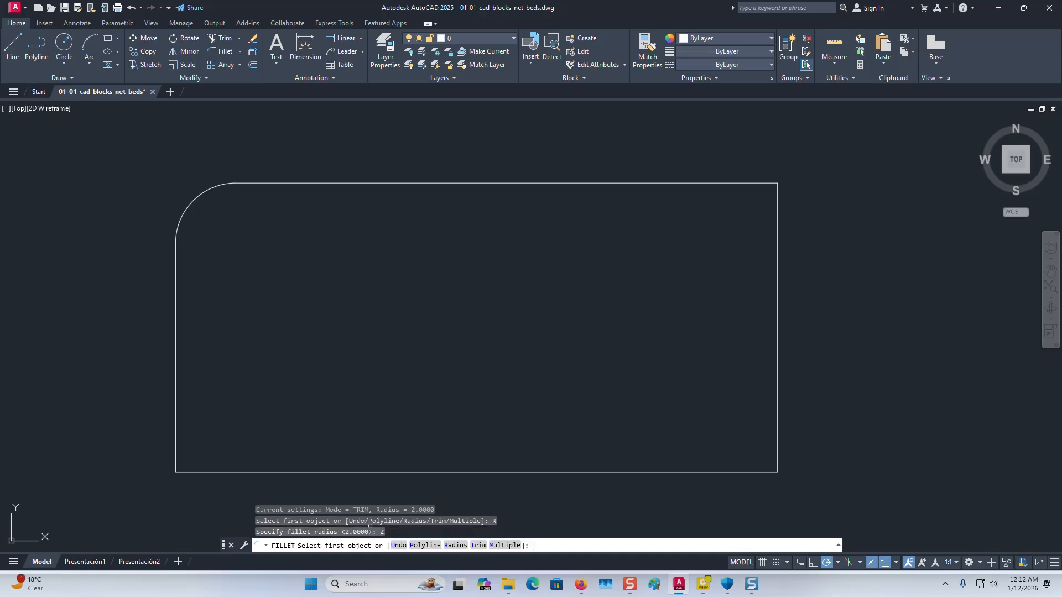
{"action": "left_click", "coordinate": [502, 545]}
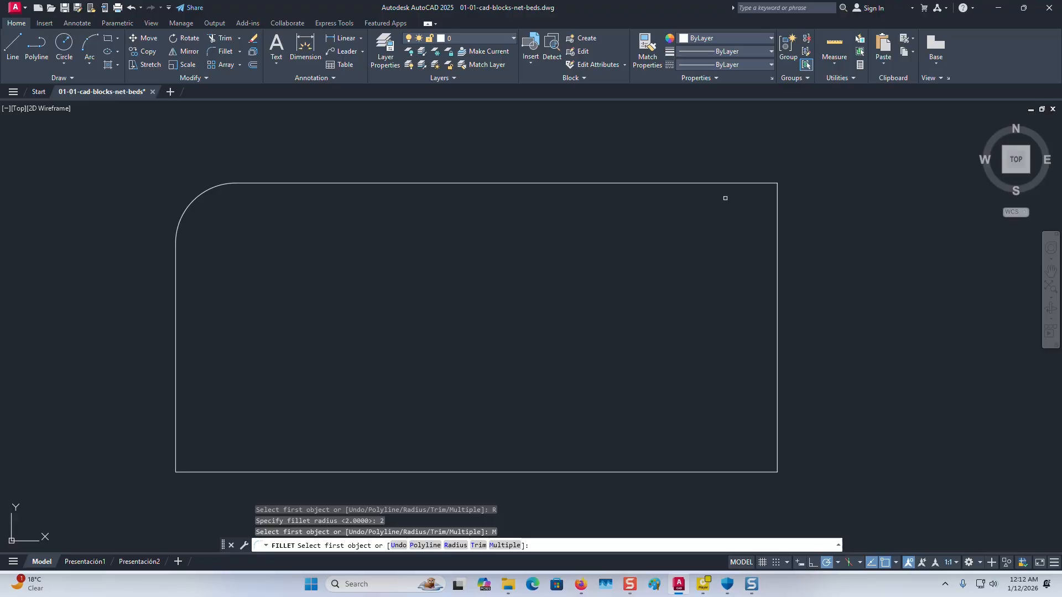
{"action": "left_click", "coordinate": [747, 184]}
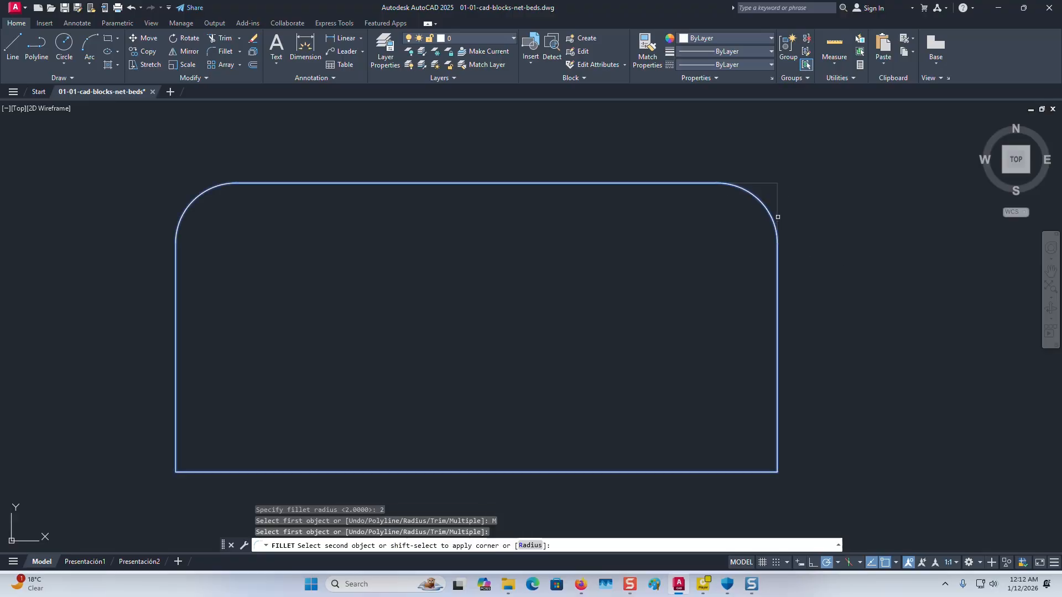
{"action": "left_click", "coordinate": [777, 217]}
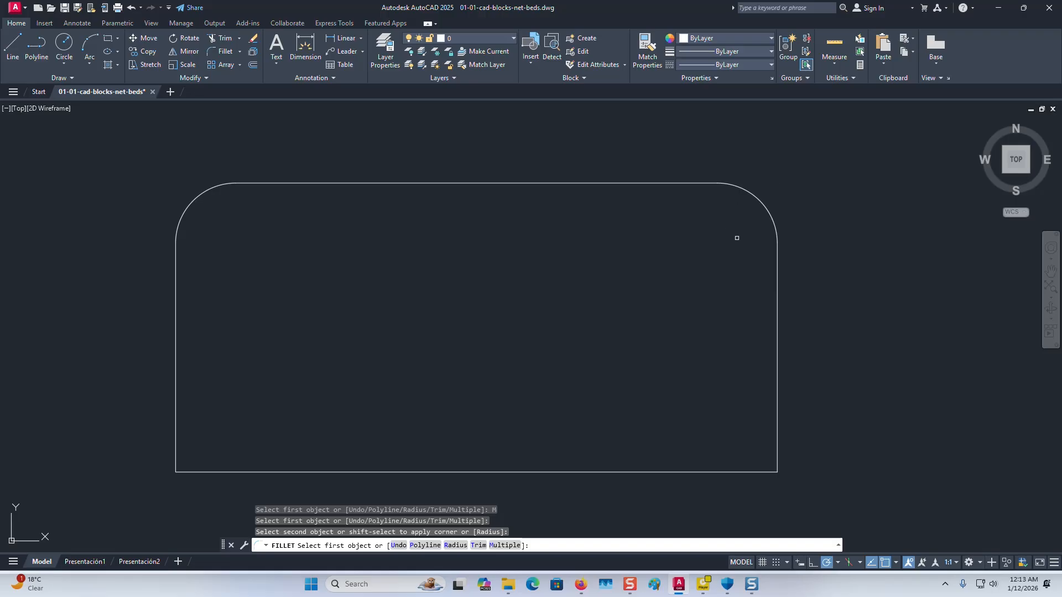
{"action": "middle_click_drag", "start_coordinate": [814, 268], "coordinate": [783, 260]}
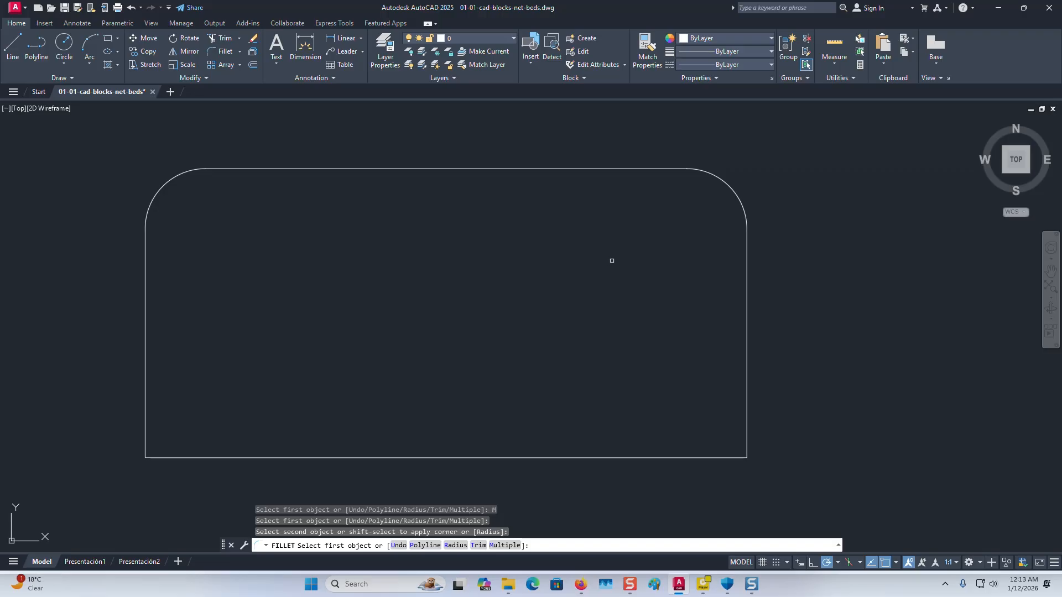
{"action": "middle_click_drag", "start_coordinate": [824, 412], "coordinate": [808, 400]}
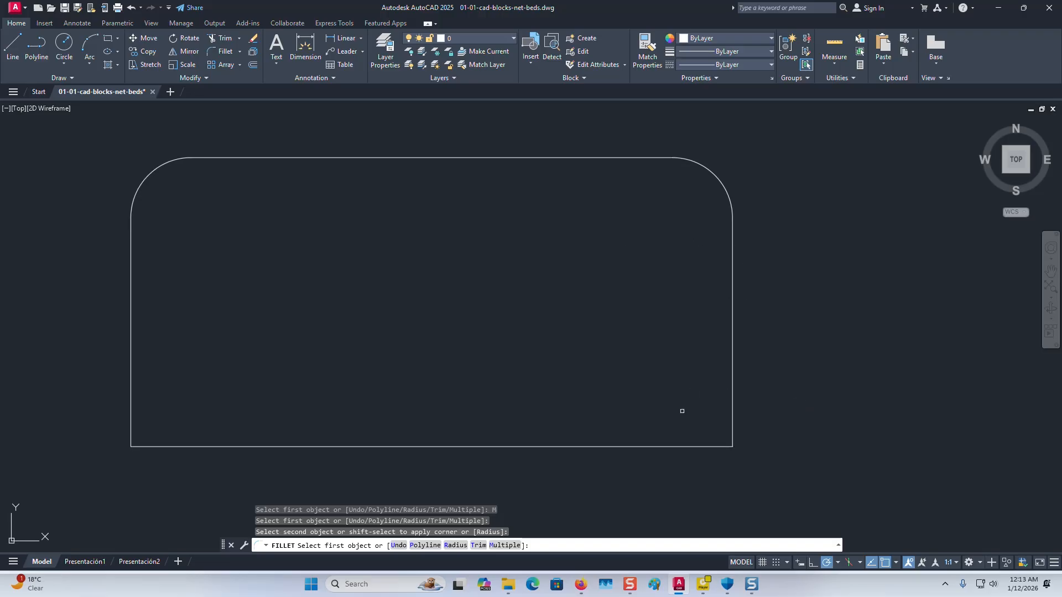
Round the rectangle's lower-right and lower-left corners in the same multiple Fillet, and end the command.
{"action": "left_click", "coordinate": [732, 424]}
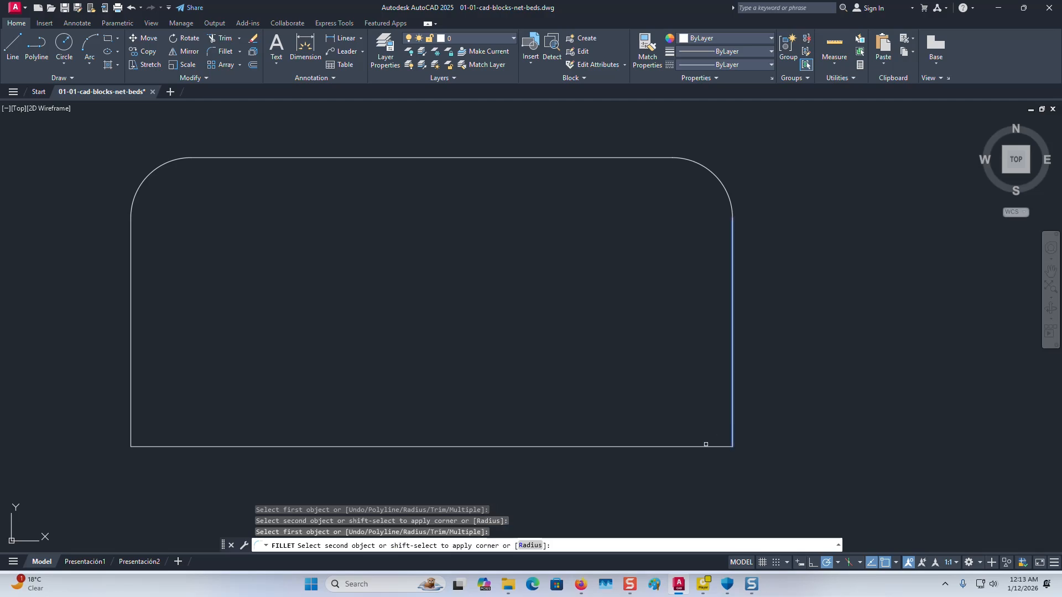
{"action": "left_click", "coordinate": [694, 446]}
{"action": "scroll", "coordinate": [702, 434], "scroll_direction": "down", "scroll_amount": 2}
{"action": "middle_click_drag", "start_coordinate": [778, 414], "coordinate": [680, 368]}
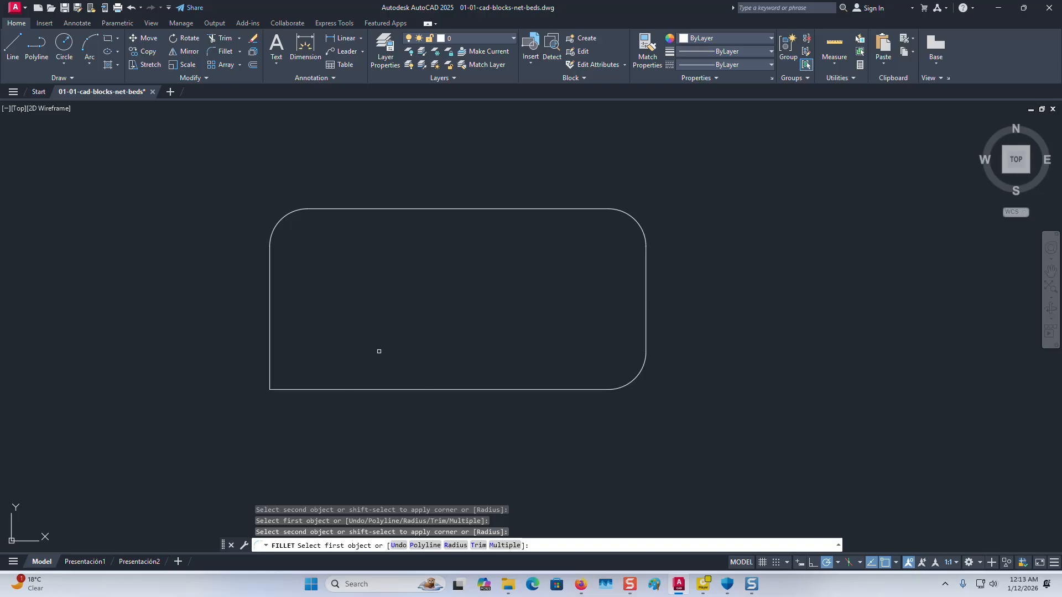
{"action": "left_click", "coordinate": [291, 390]}
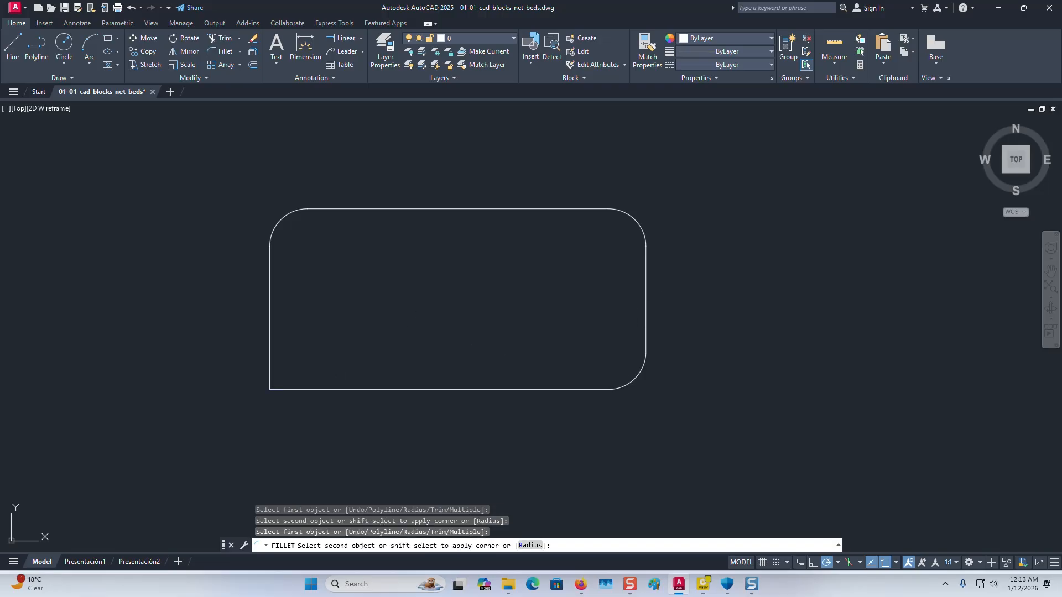
{"action": "left_click", "coordinate": [268, 356]}
{"action": "middle_click_drag", "start_coordinate": [408, 357], "coordinate": [383, 356]}
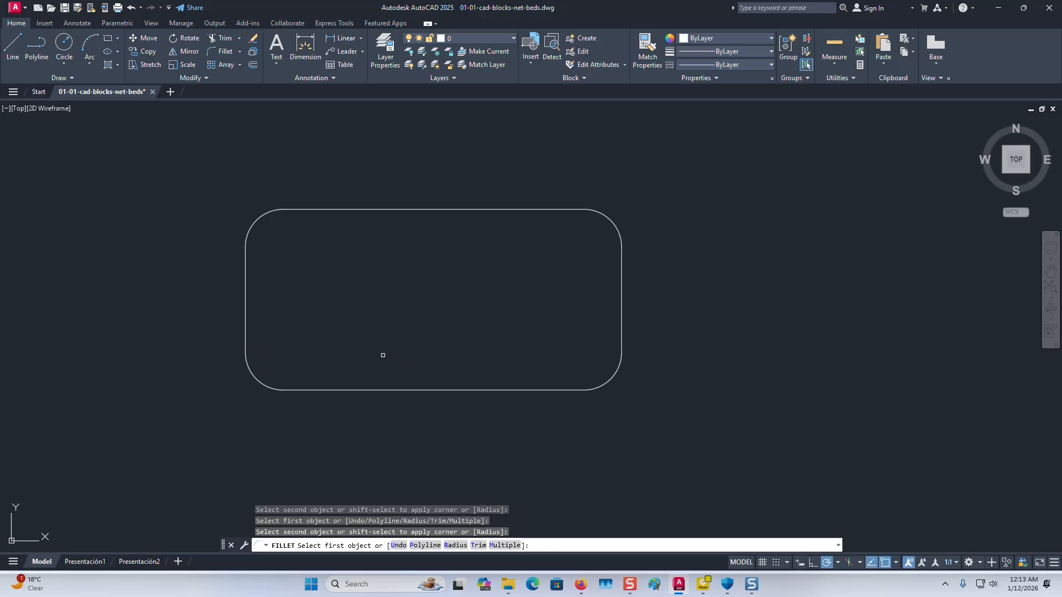
{"action": "middle_click_drag", "start_coordinate": [541, 365], "coordinate": [478, 357]}
{"action": "key", "text": "Escape"}
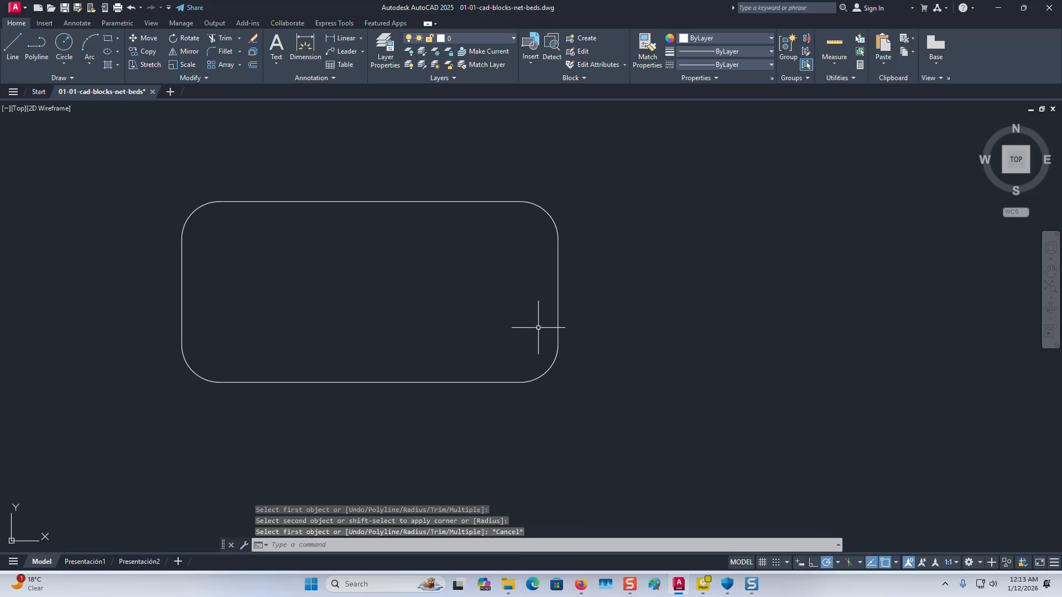
Undo all the corner fillets on the rectangle, and briefly select and deselect its outline.
{"action": "key", "text": "ctrl+z"}
{"action": "key", "text": "ctrl+z"}
{"action": "key", "text": "ctrl+z"}
{"action": "scroll", "coordinate": [534, 328], "scroll_direction": "down", "scroll_amount": 4}
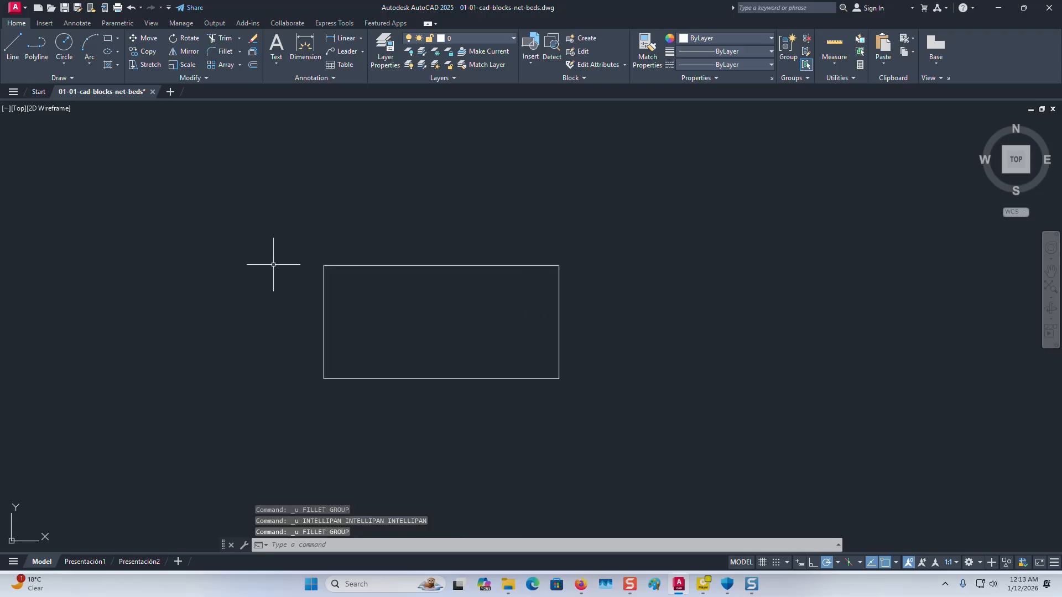
{"action": "left_click", "coordinate": [475, 266]}
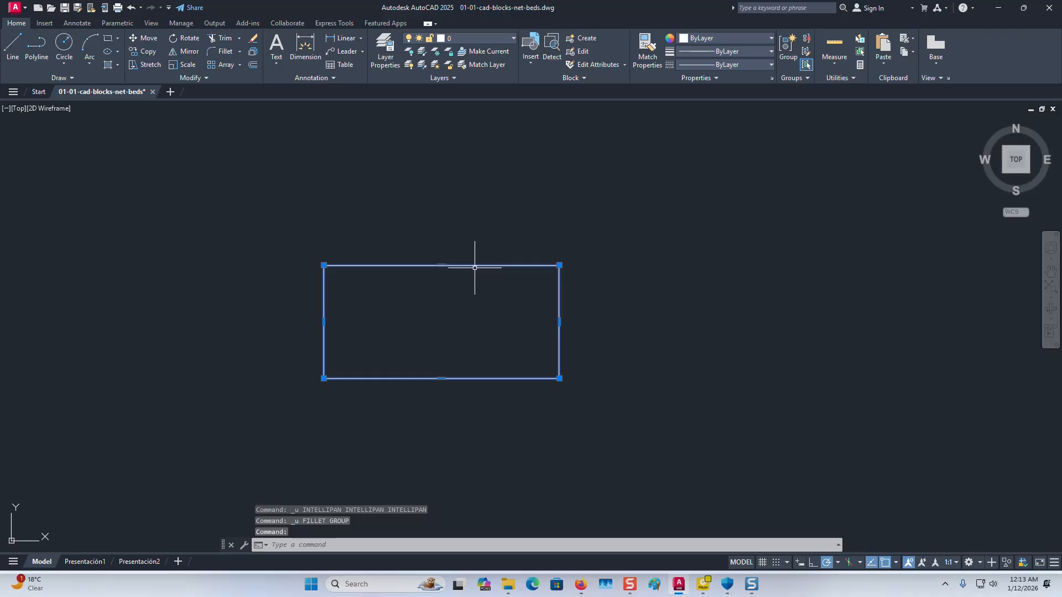
{"action": "scroll", "coordinate": [467, 268], "scroll_direction": "down", "scroll_amount": 2}
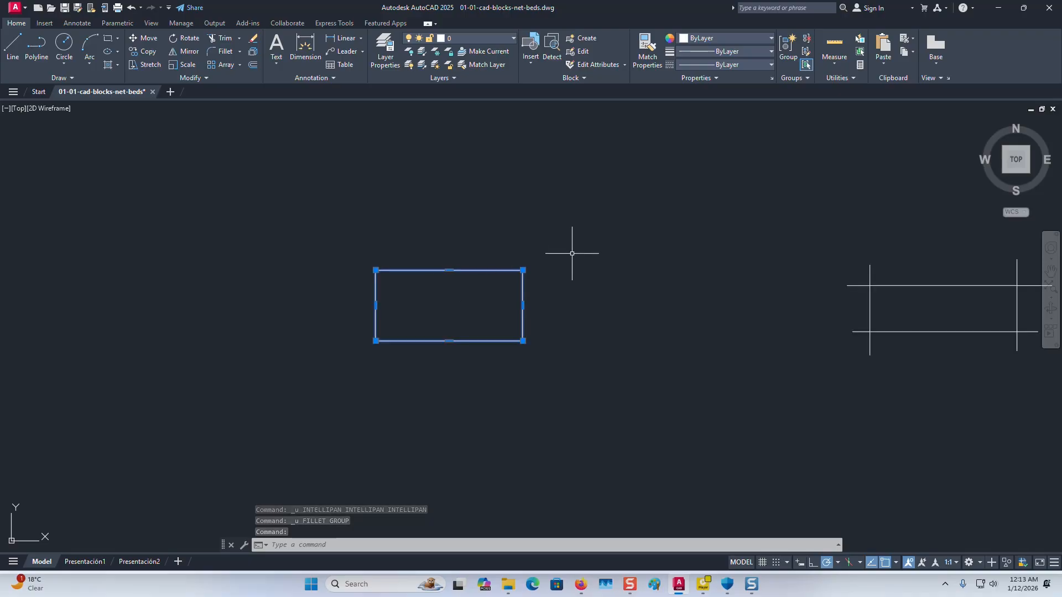
{"action": "middle_click_drag", "start_coordinate": [674, 268], "coordinate": [405, 244]}
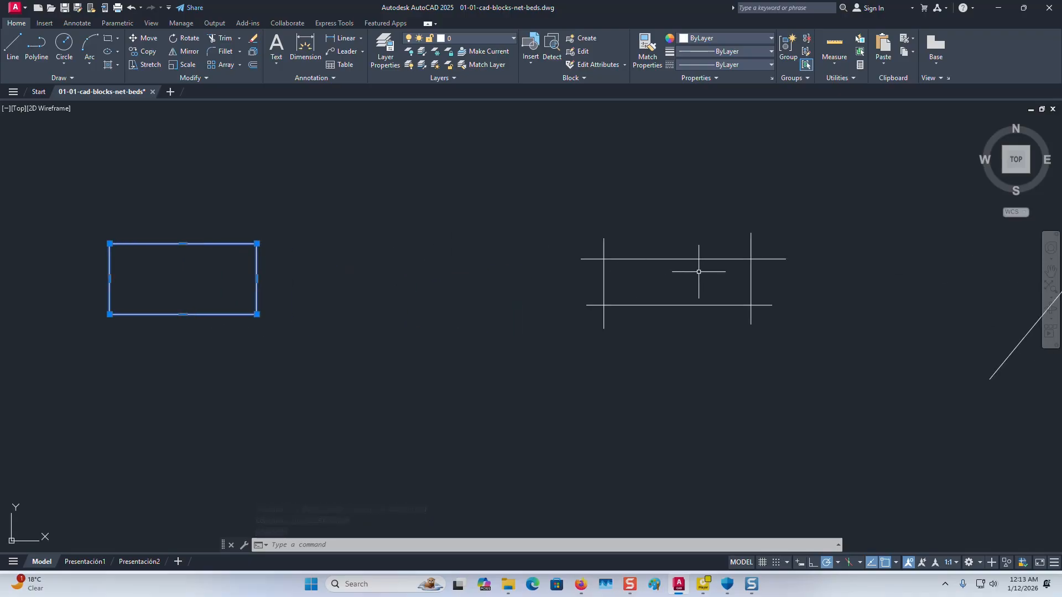
{"action": "key", "text": "Escape"}
Fillet the upper-left intersection of the four crossing lines with a radius of 2.
{"action": "mouse_move", "coordinate": [816, 322]}
{"action": "middle_mouse_down"}
{"action": "mouse_move", "coordinate": [758, 306]}
{"action": "mouse_move", "coordinate": [636, 308]}
{"action": "middle_mouse_up"}
{"action": "scroll", "coordinate": [719, 299], "scroll_direction": "up", "scroll_amount": 2}
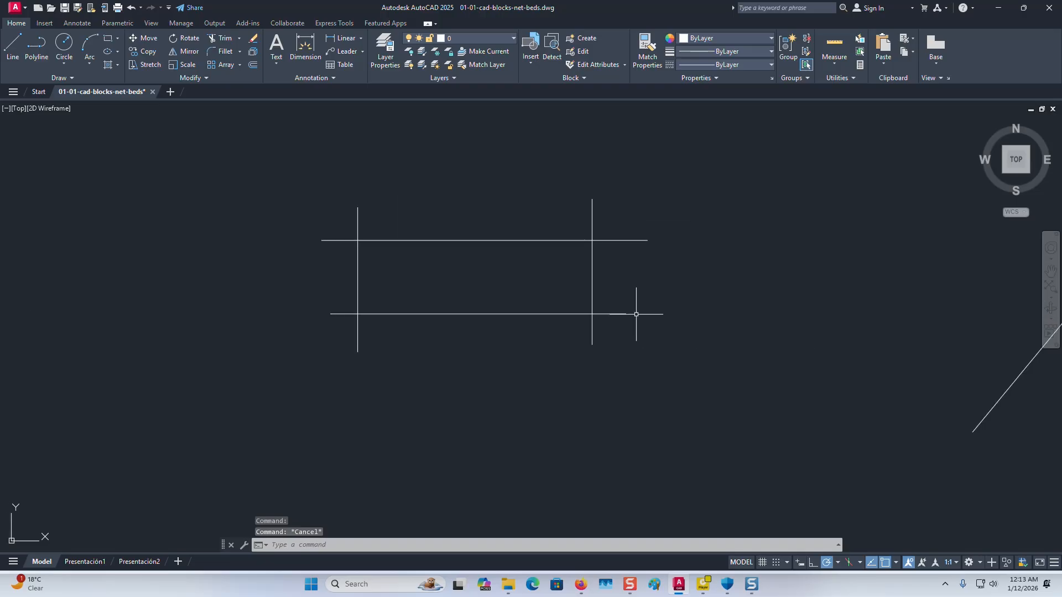
{"action": "left_click", "coordinate": [220, 51]}
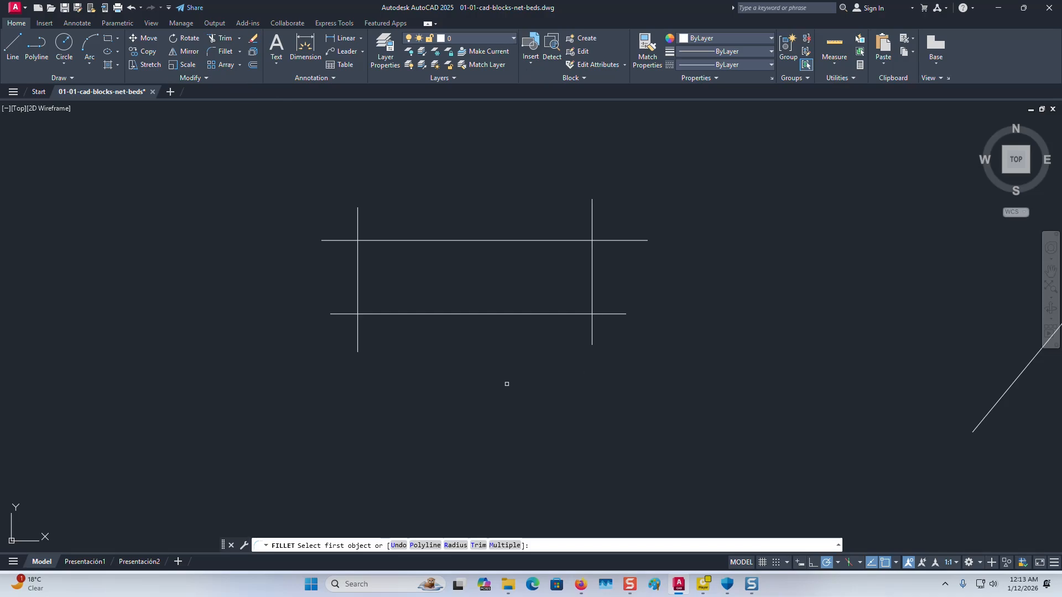
{"action": "scroll", "coordinate": [424, 257], "scroll_direction": "up", "scroll_amount": 2}
{"action": "left_click", "coordinate": [456, 546]}
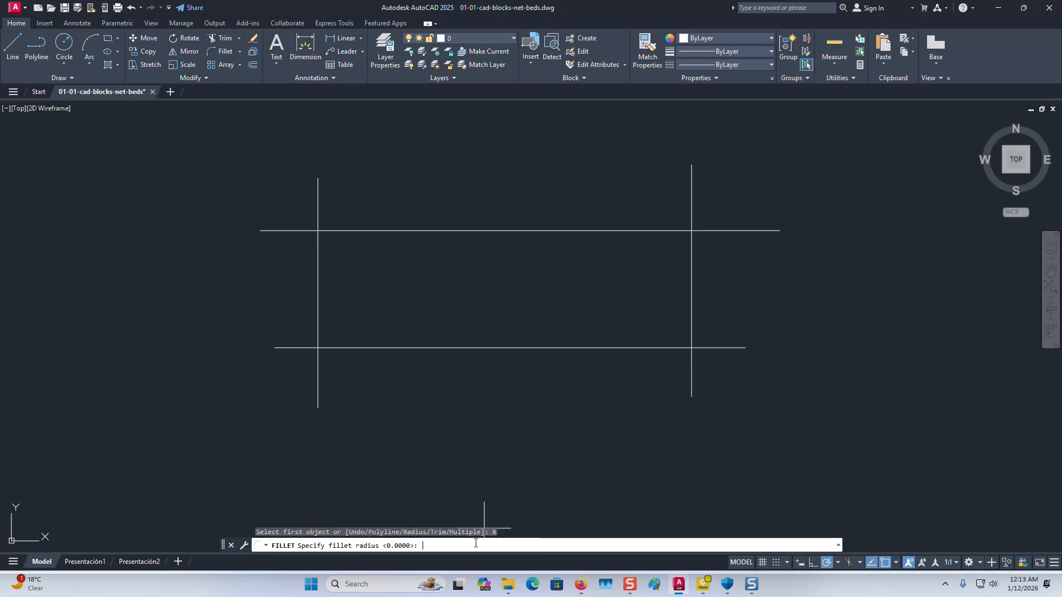
{"action": "key", "text": "Return"}
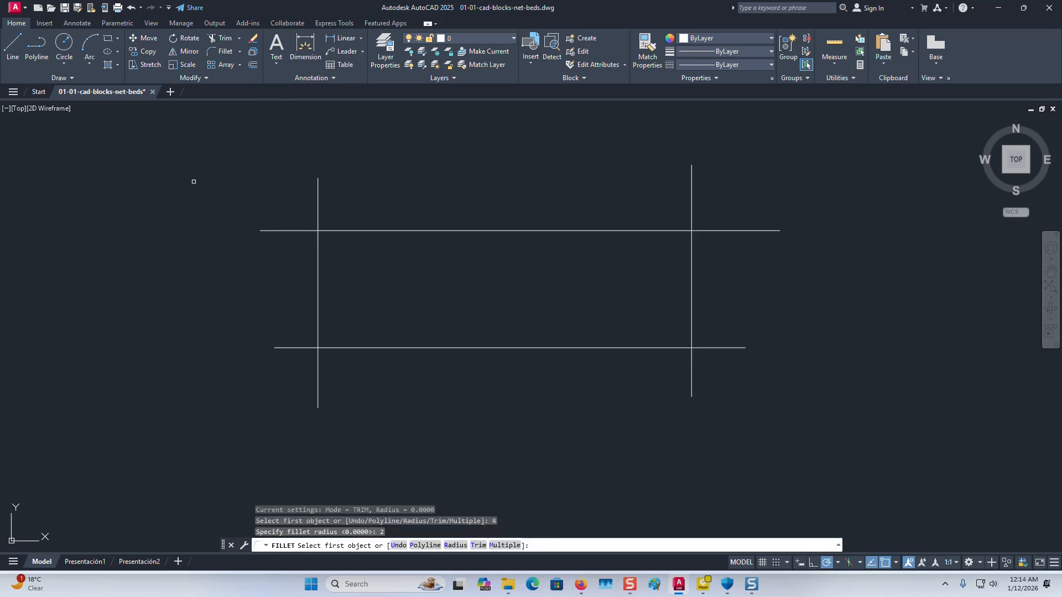
{"action": "left_click", "coordinate": [371, 230]}
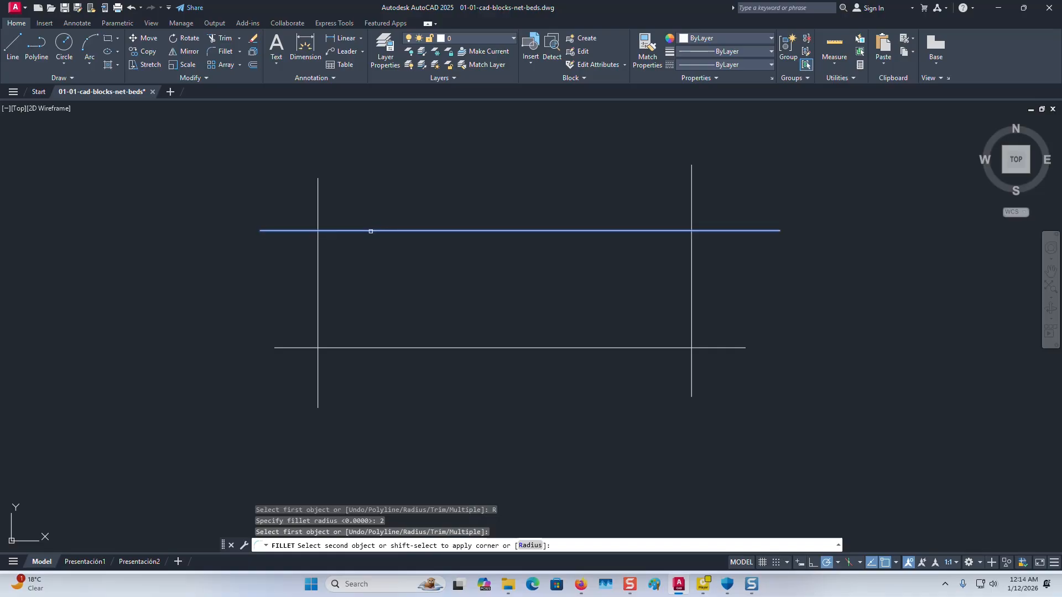
{"action": "left_click", "coordinate": [319, 259]}
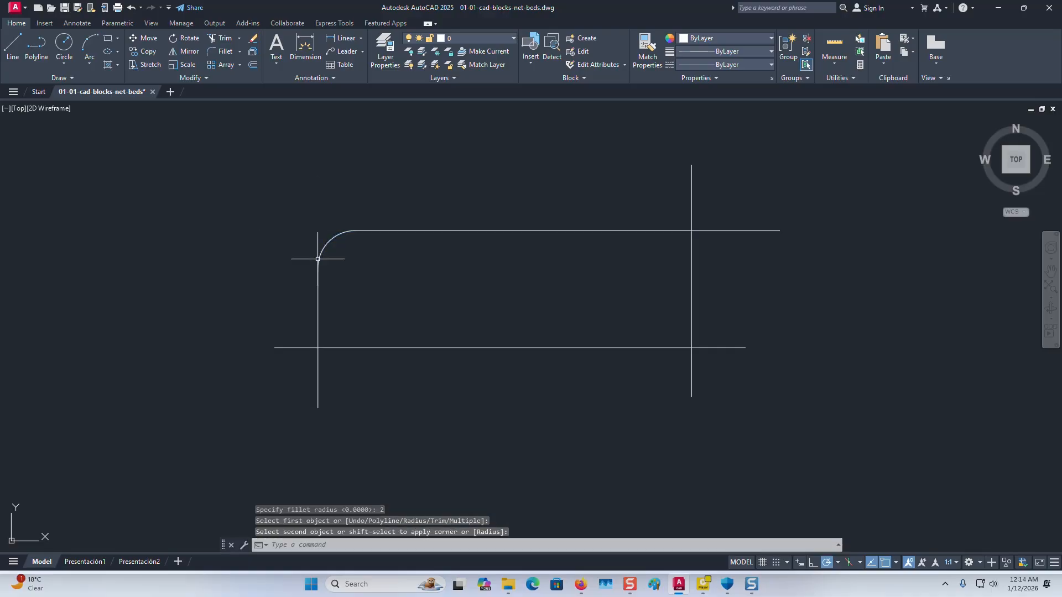
{"action": "key", "text": "Escape"}
{"action": "middle_click_drag", "start_coordinate": [462, 270], "coordinate": [393, 299]}
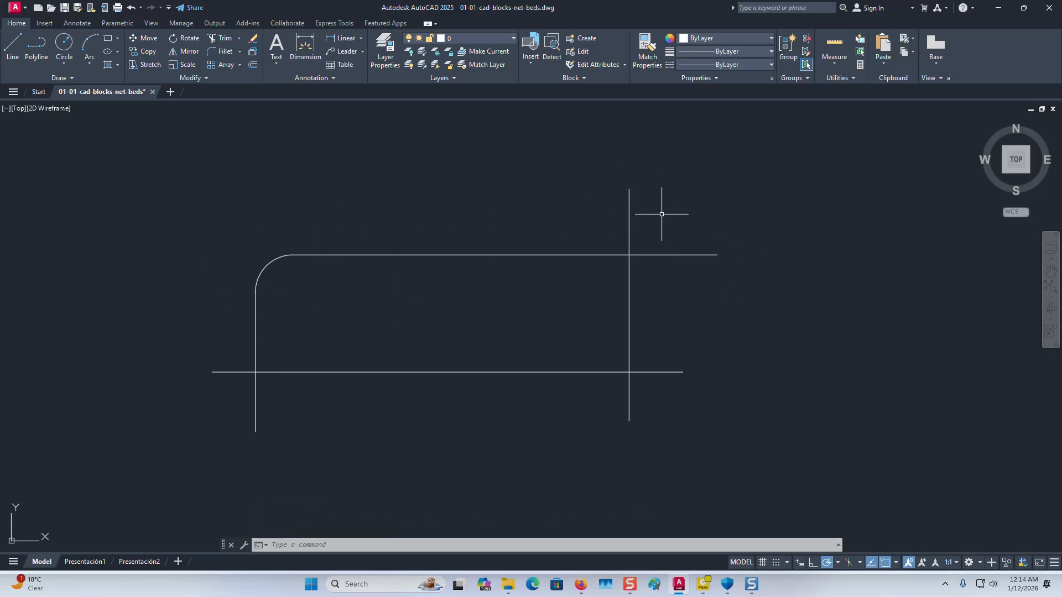
Fillet the upper-right intersection of the crossing lines with radius 2 in No trim mode.
{"action": "middle_click_drag", "start_coordinate": [730, 317], "coordinate": [708, 315]}
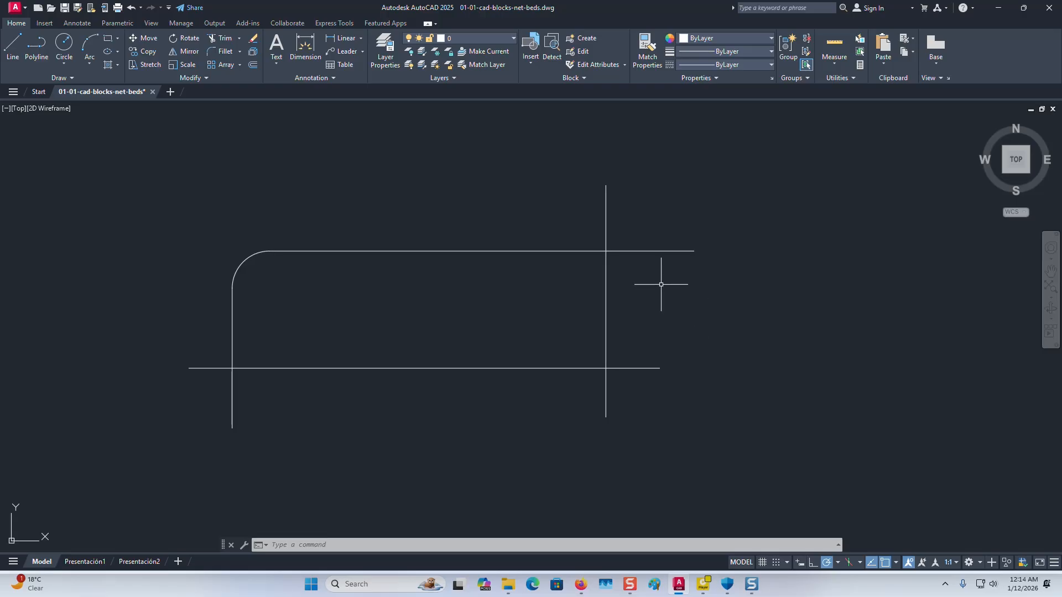
{"action": "middle_click_drag", "start_coordinate": [671, 289], "coordinate": [618, 289]}
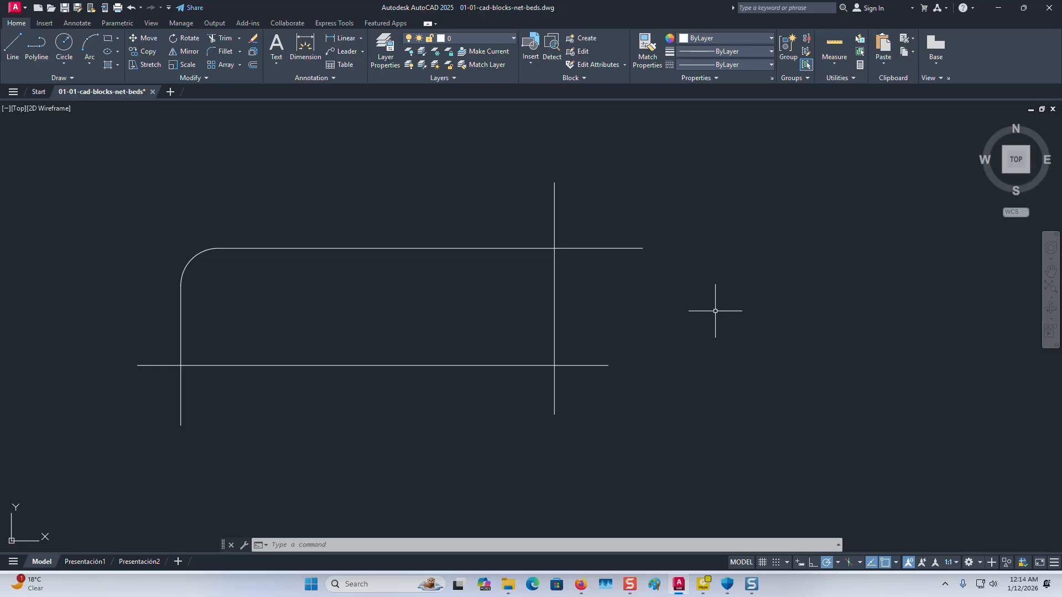
{"action": "left_click", "coordinate": [225, 51]}
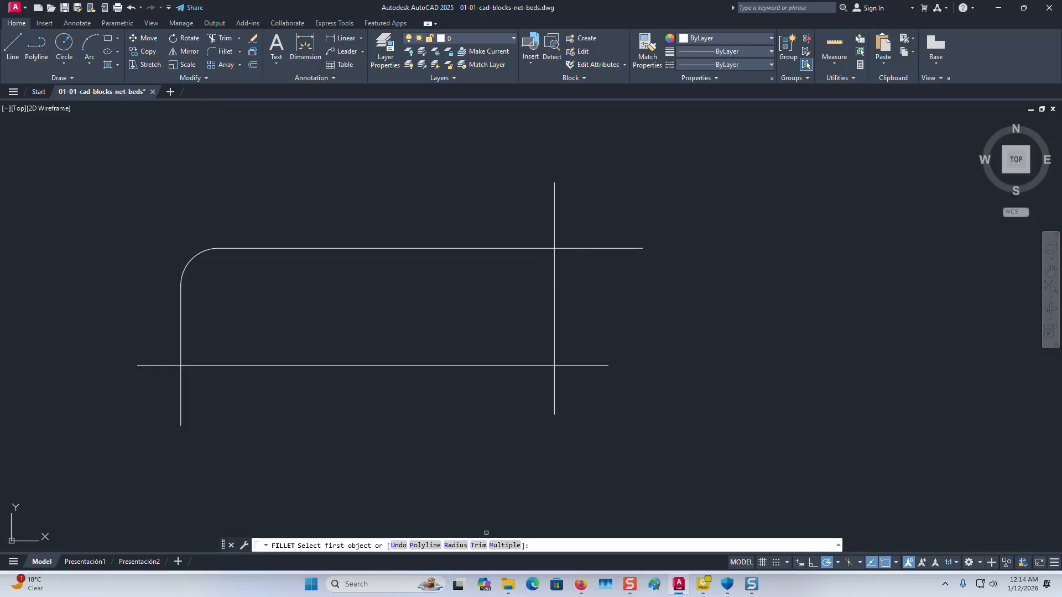
{"action": "left_click", "coordinate": [456, 546]}
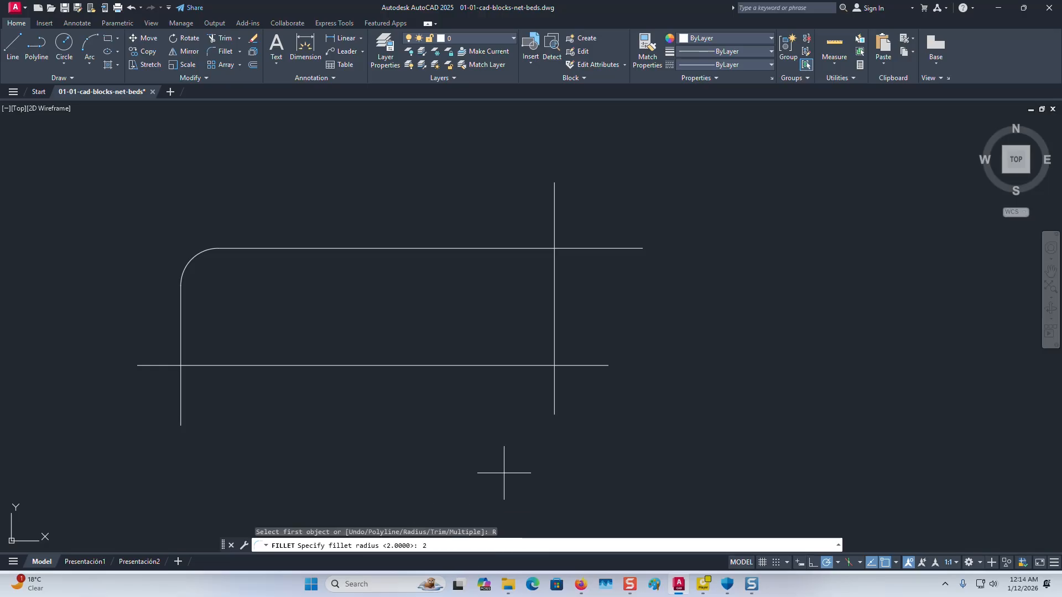
{"action": "type", "text": "2"}
{"action": "key", "text": "Return"}
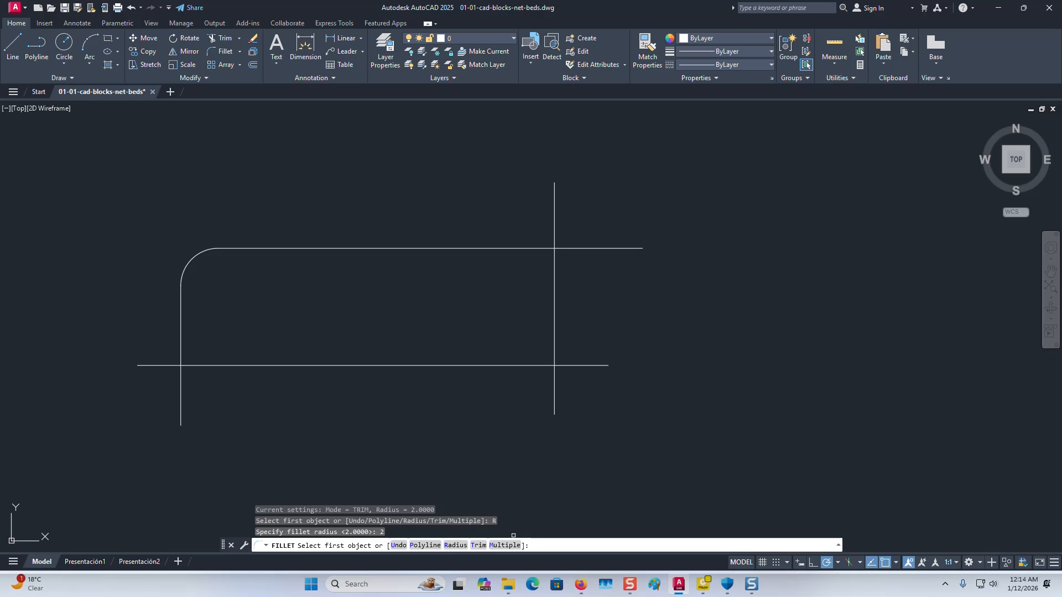
{"action": "left_click", "coordinate": [477, 546]}
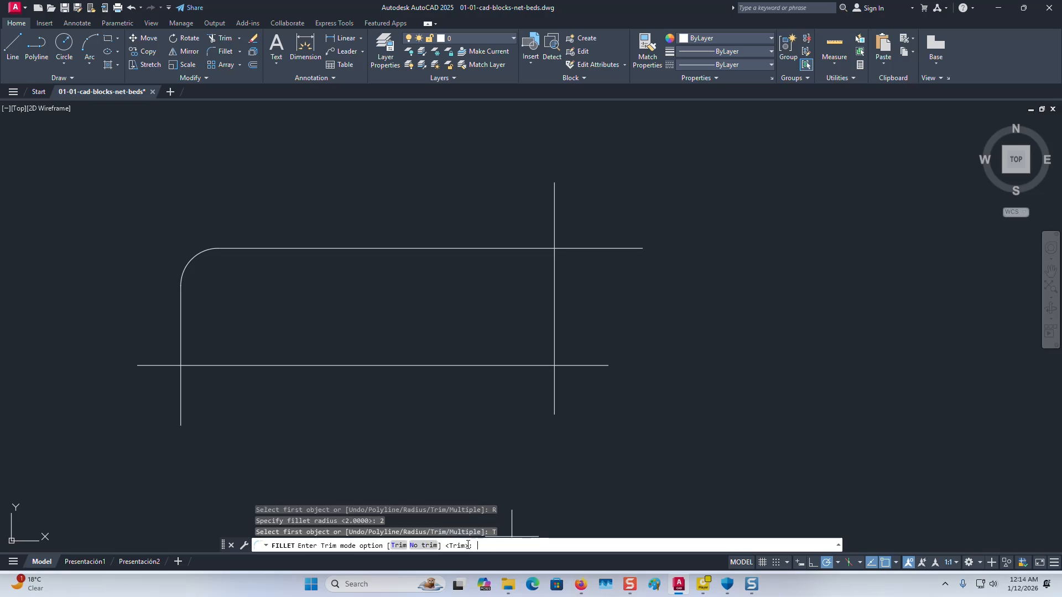
{"action": "left_click", "coordinate": [418, 545]}
{"action": "scroll", "coordinate": [563, 345], "scroll_direction": "up", "scroll_amount": 2}
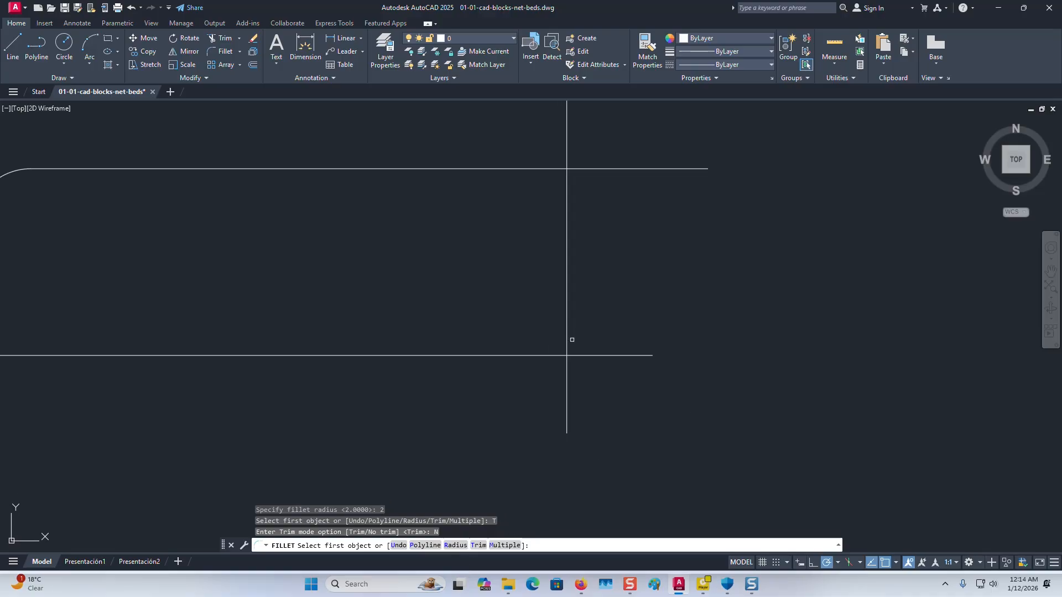
{"action": "left_click", "coordinate": [565, 207]}
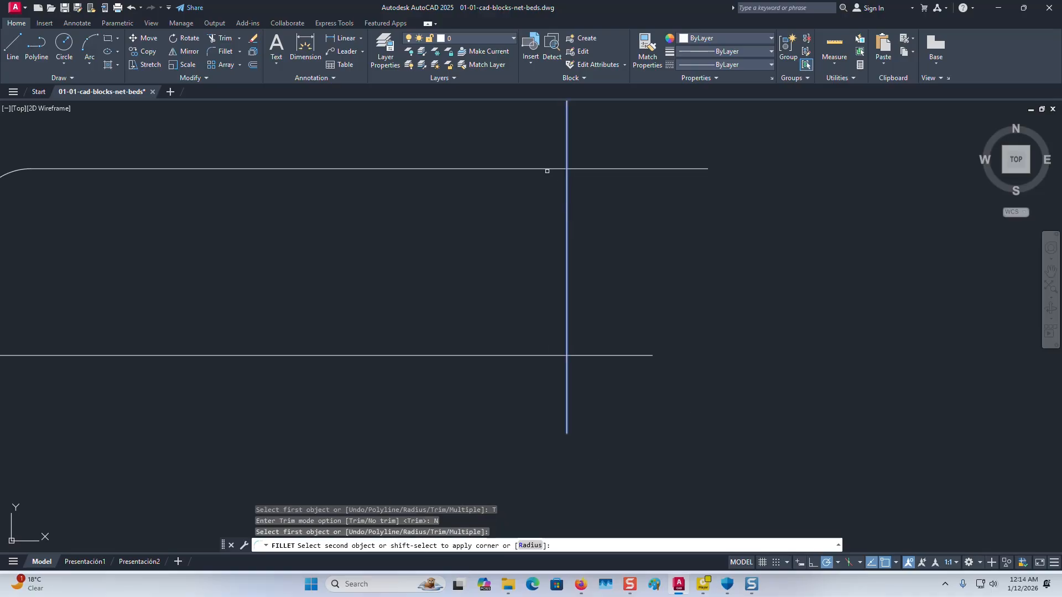
{"action": "left_click", "coordinate": [535, 168]}
{"action": "scroll", "coordinate": [604, 227], "scroll_direction": "down", "scroll_amount": 2}
{"action": "middle_click_drag", "start_coordinate": [604, 227], "coordinate": [592, 276]}
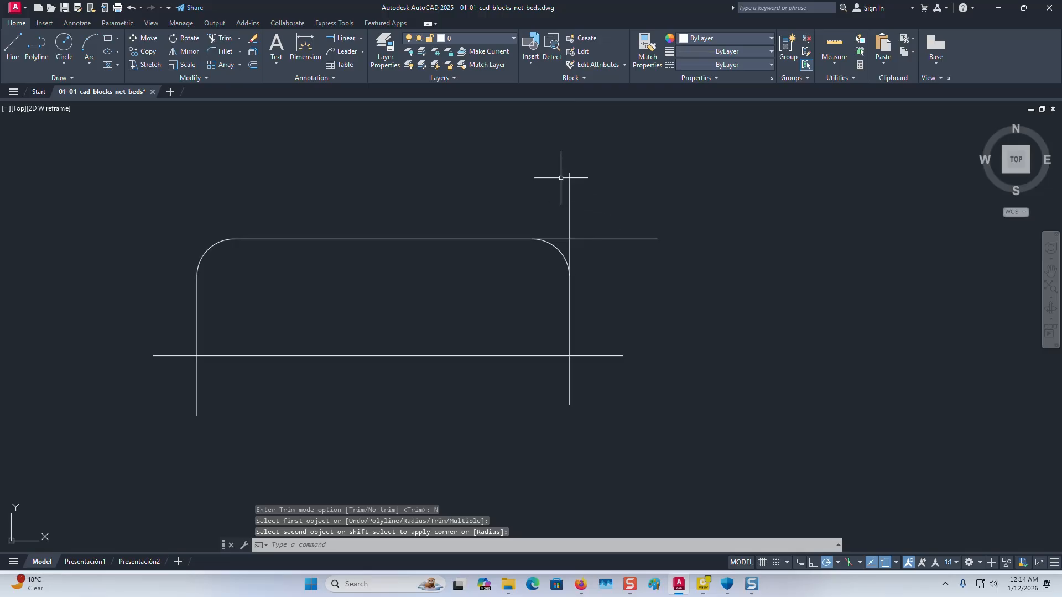
Fillet the two separate slanted lines with a radius of 5, joining them across their upper ends.
{"action": "middle_click_drag", "start_coordinate": [681, 281], "coordinate": [626, 283]}
{"action": "middle_click_drag", "start_coordinate": [619, 349], "coordinate": [550, 359]}
{"action": "middle_click_drag", "start_coordinate": [522, 319], "coordinate": [475, 310]}
{"action": "scroll", "coordinate": [437, 290], "scroll_direction": "down", "scroll_amount": 2}
{"action": "mouse_move", "coordinate": [490, 268]}
{"action": "middle_mouse_down"}
{"action": "mouse_move", "coordinate": [538, 284]}
{"action": "mouse_move", "coordinate": [412, 281]}
{"action": "middle_mouse_up"}
{"action": "scroll", "coordinate": [526, 289], "scroll_direction": "down", "scroll_amount": 2}
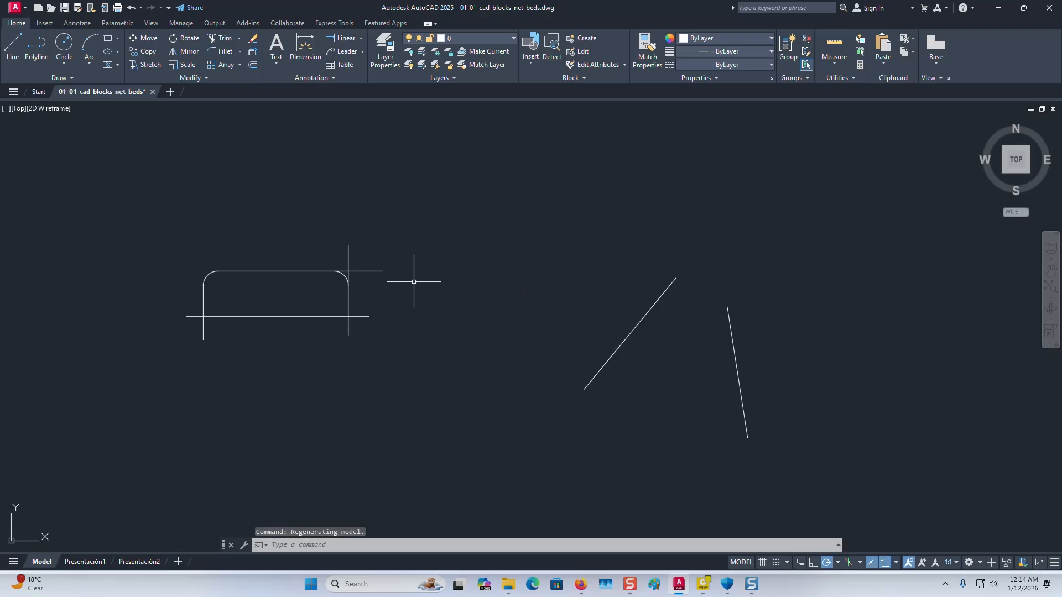
{"action": "scroll", "coordinate": [692, 289], "scroll_direction": "up", "scroll_amount": 2}
{"action": "middle_click_drag", "start_coordinate": [692, 289], "coordinate": [388, 276]}
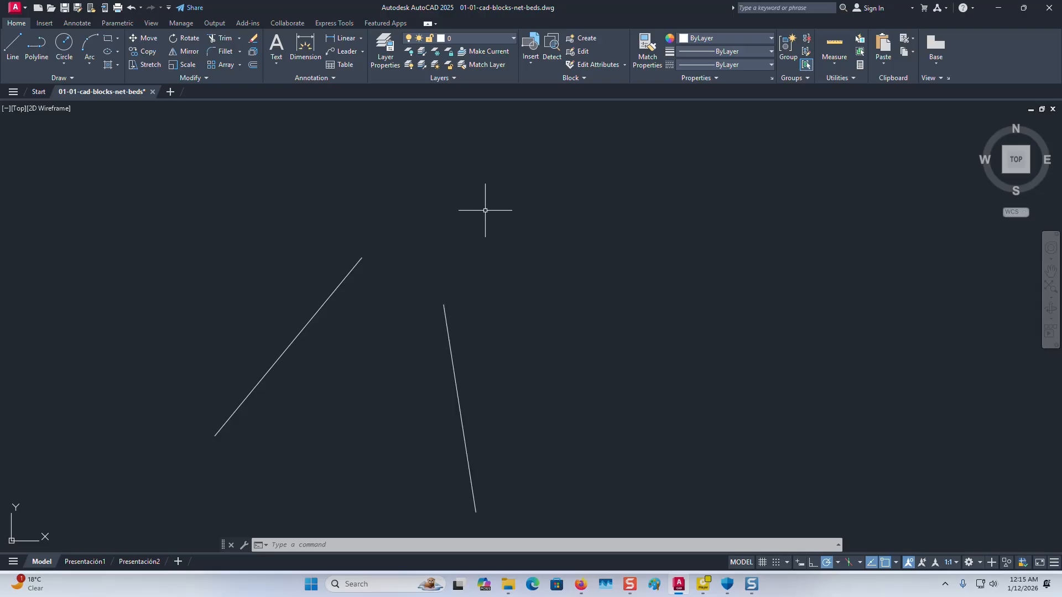
{"action": "middle_click_drag", "start_coordinate": [530, 331], "coordinate": [530, 313]}
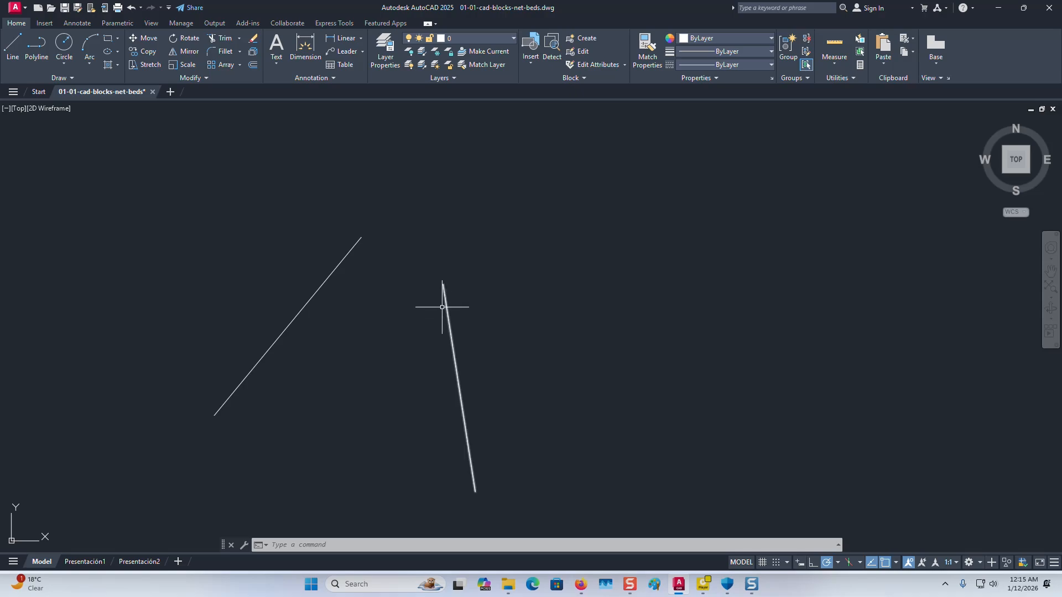
{"action": "left_click", "coordinate": [225, 52]}
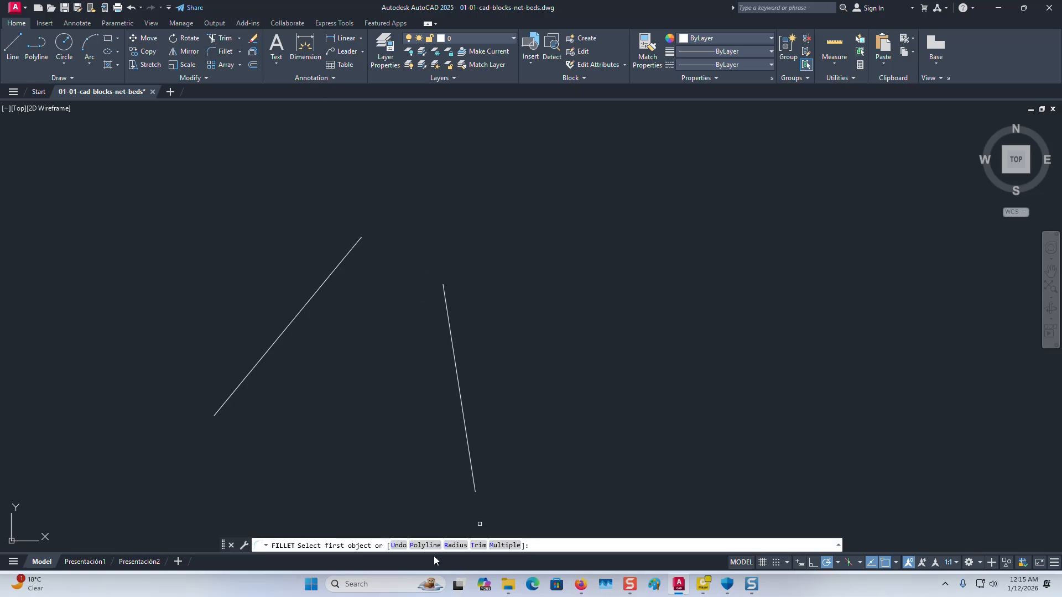
{"action": "type", "text": "R"}
{"action": "key", "text": "Return"}
{"action": "type", "text": "5"}
{"action": "key", "text": "Return"}
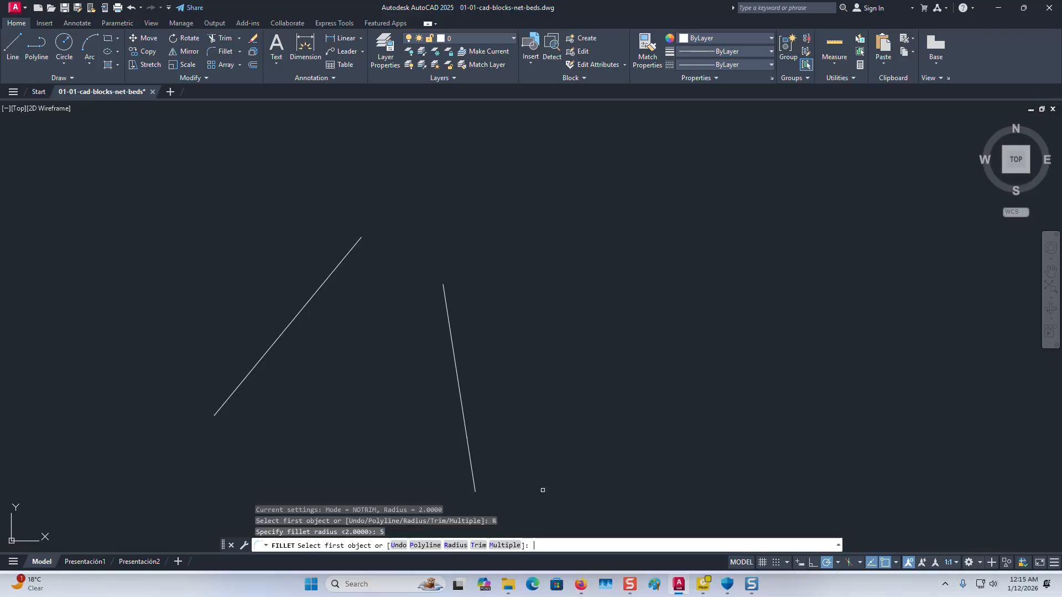
{"action": "left_click", "coordinate": [344, 260]}
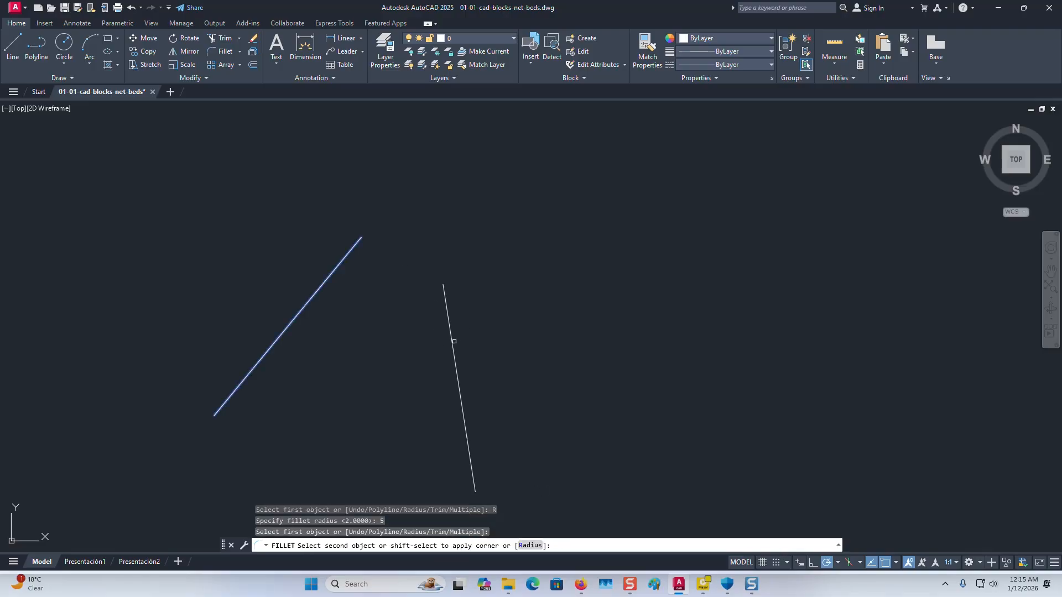
{"action": "left_click", "coordinate": [457, 345]}
{"action": "middle_click_drag", "start_coordinate": [479, 256], "coordinate": [522, 254]}
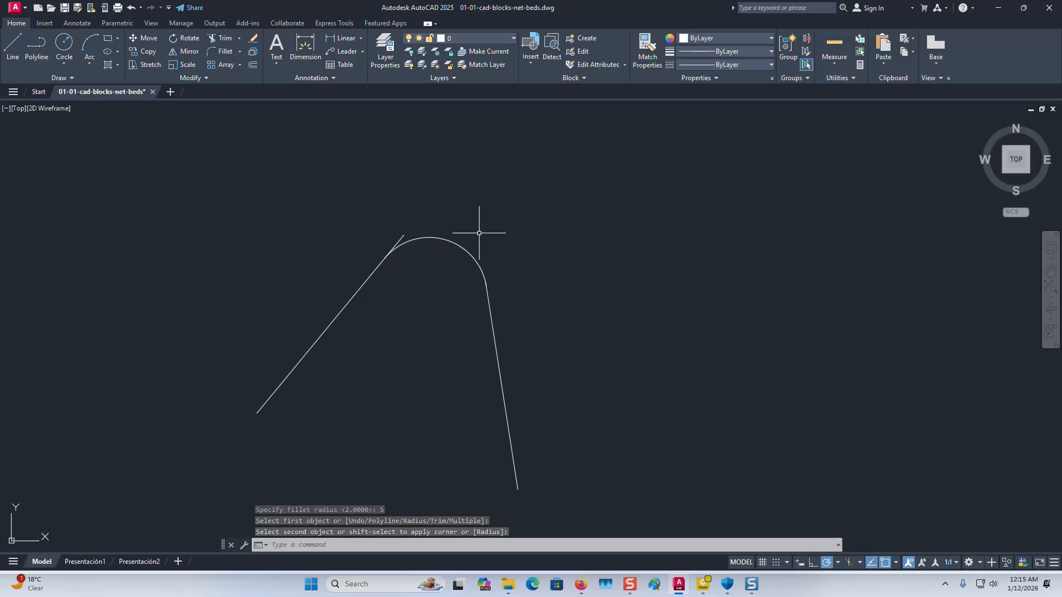
Undo the fillet between the slanted lines and both corner fillets on the crossing lines.
{"action": "scroll", "coordinate": [491, 213], "scroll_direction": "down", "scroll_amount": 2}
{"action": "scroll", "coordinate": [487, 216], "scroll_direction": "up", "scroll_amount": 6}
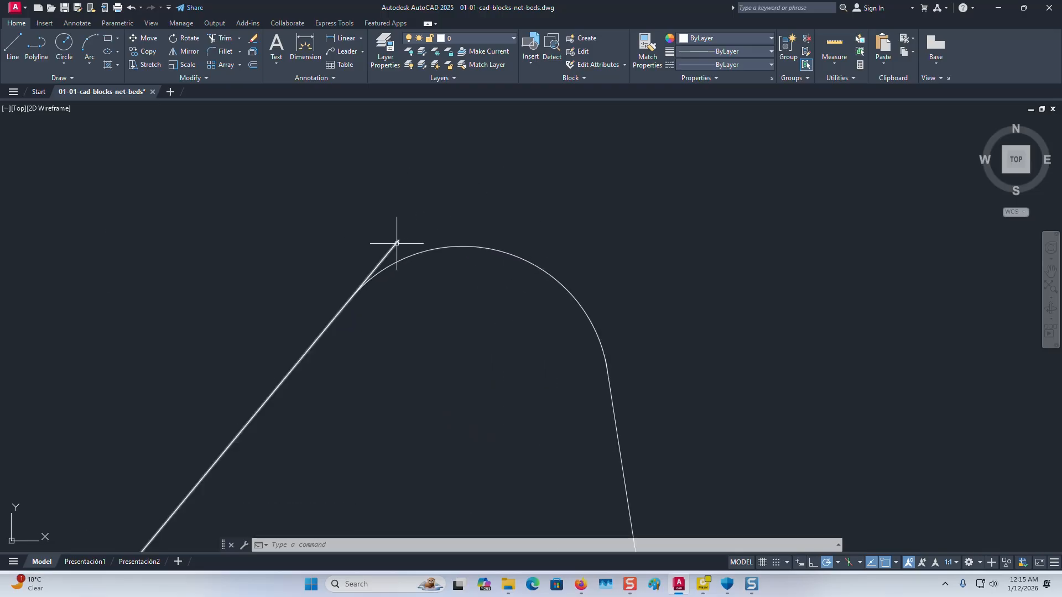
{"action": "scroll", "coordinate": [398, 239], "scroll_direction": "down", "scroll_amount": 3}
{"action": "scroll", "coordinate": [416, 232], "scroll_direction": "down", "scroll_amount": 5}
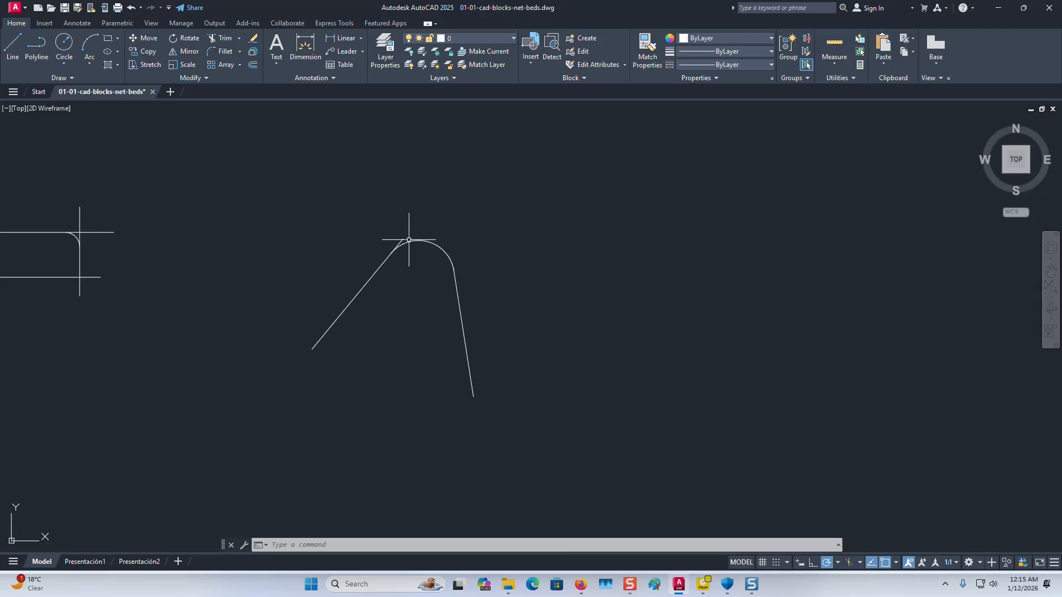
{"action": "mouse_move", "coordinate": [541, 261]}
{"action": "middle_mouse_down"}
{"action": "mouse_move", "coordinate": [479, 260]}
{"action": "mouse_move", "coordinate": [562, 287]}
{"action": "middle_mouse_up"}
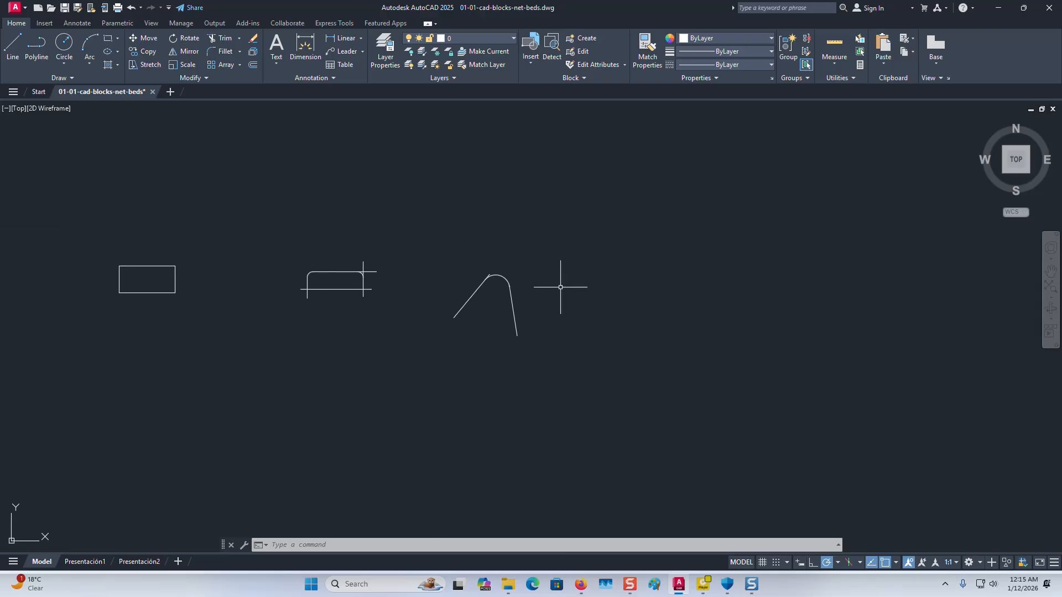
{"action": "key", "text": "ctrl+z"}
{"action": "key", "text": "ctrl+z"}
{"action": "key", "text": "ctrl+z"}
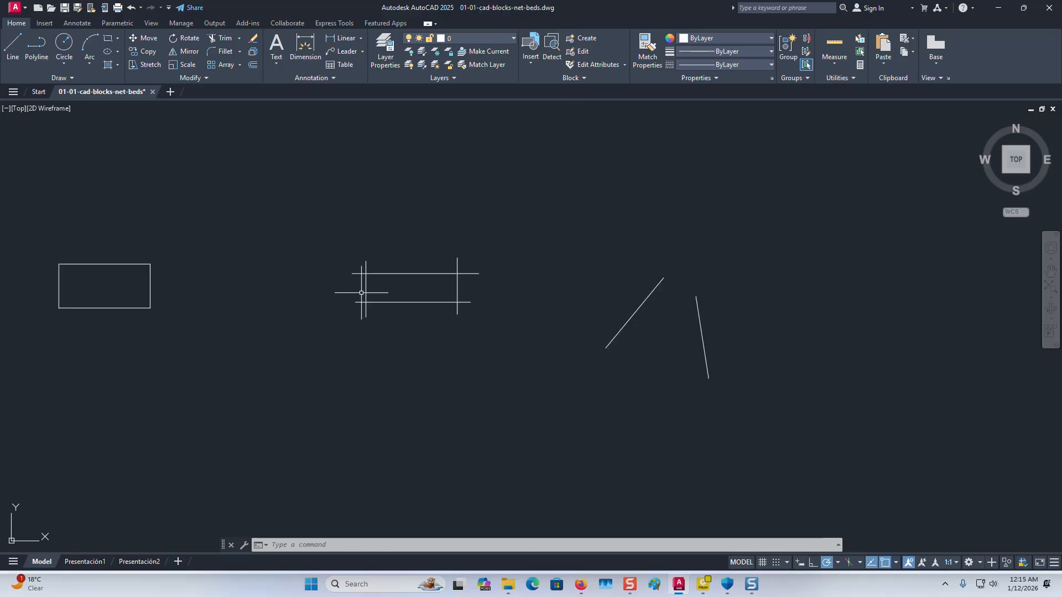
Chamfer the upper-left intersection of the crossing lines with both distances set to 2 in Trim mode.
{"action": "scroll", "coordinate": [361, 293], "scroll_direction": "up", "scroll_amount": 4}
{"action": "middle_click_drag", "start_coordinate": [438, 243], "coordinate": [427, 270]}
{"action": "scroll", "coordinate": [336, 255], "scroll_direction": "up", "scroll_amount": 2}
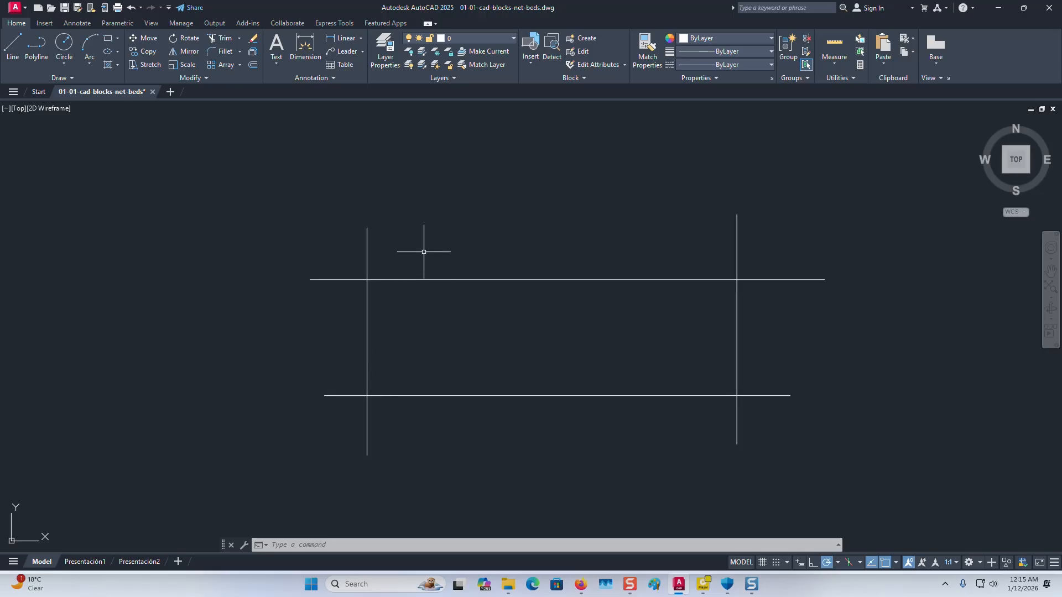
{"action": "left_click", "coordinate": [241, 54]}
{"action": "left_click", "coordinate": [231, 91]}
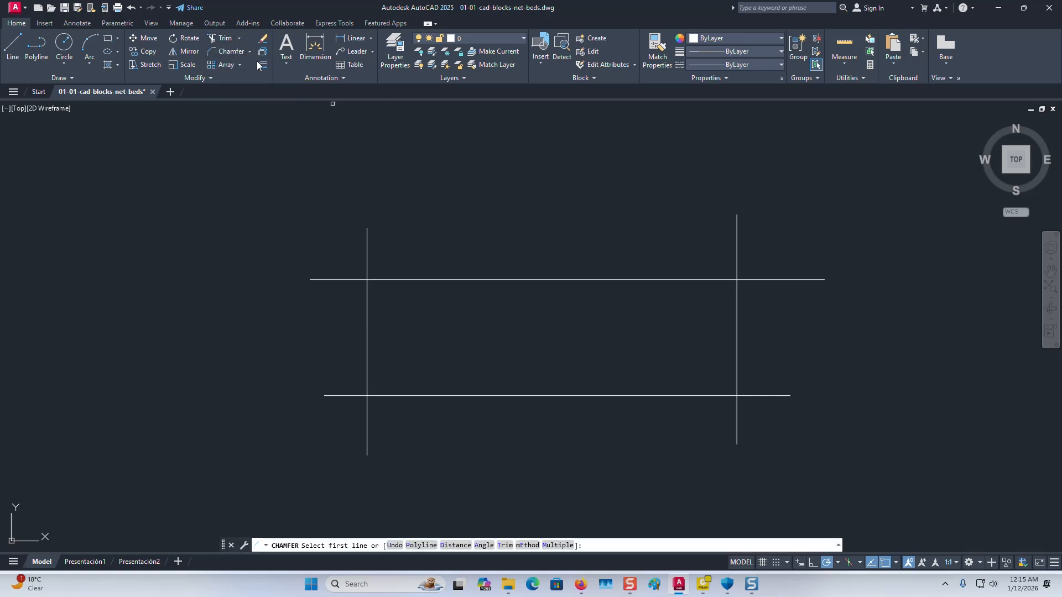
{"action": "scroll", "coordinate": [427, 271], "scroll_direction": "up", "scroll_amount": 2}
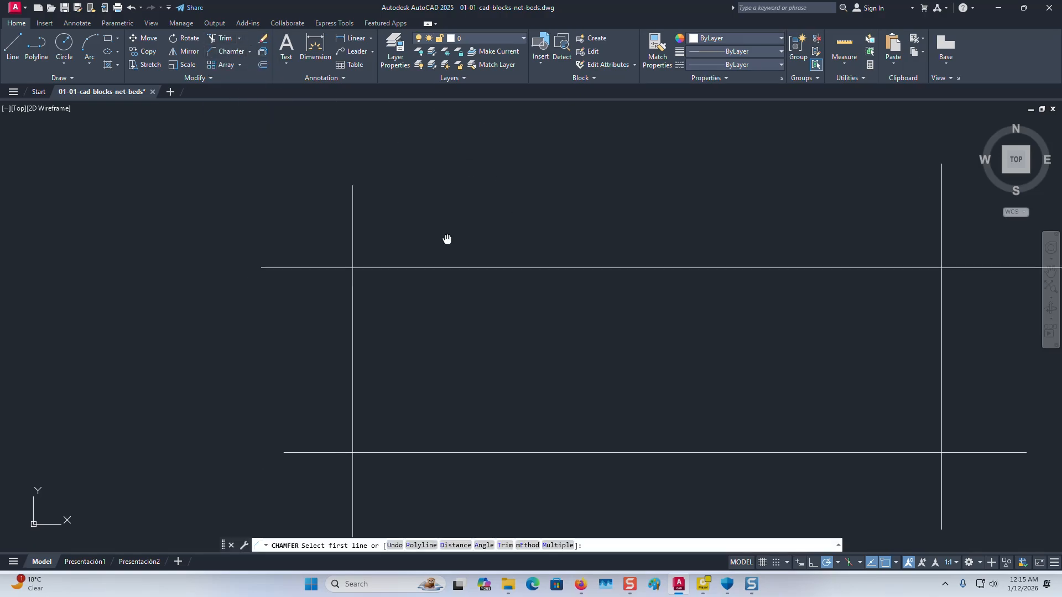
{"action": "left_click", "coordinate": [455, 546]}
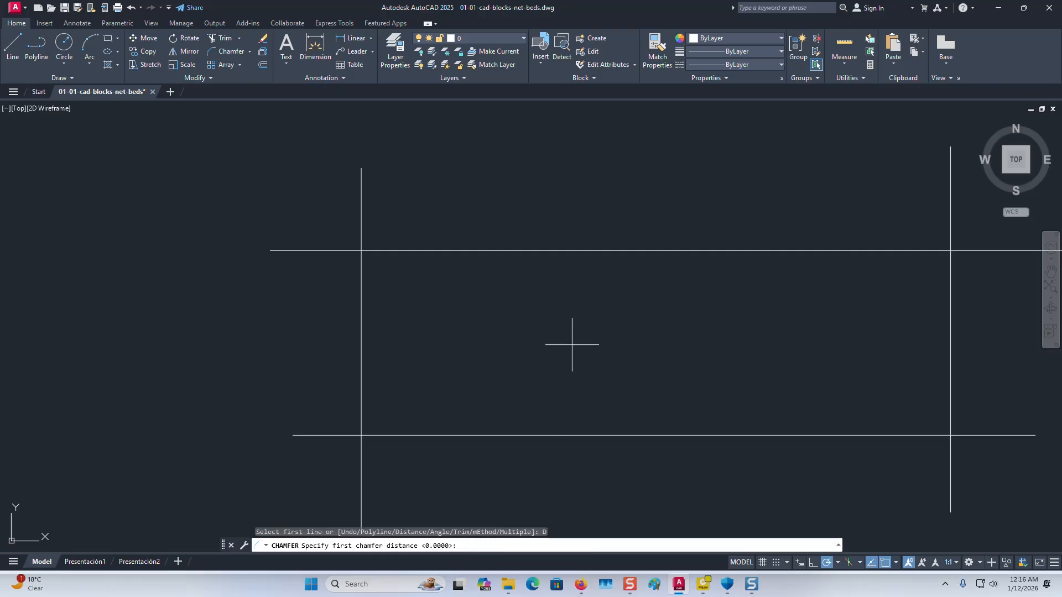
{"action": "type", "text": "2"}
{"action": "key", "text": "Return"}
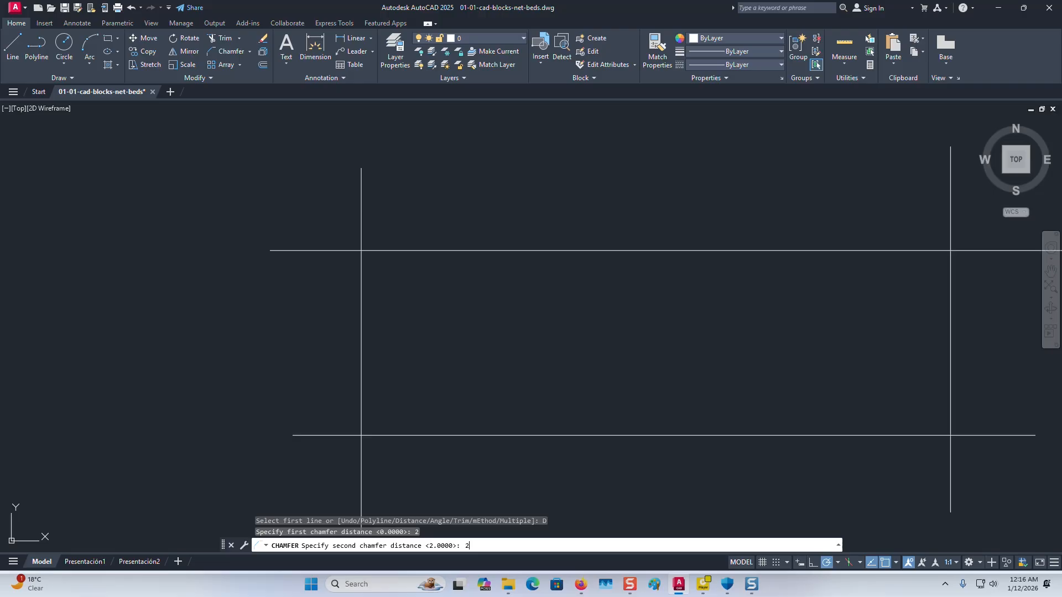
{"action": "type", "text": "2"}
{"action": "key", "text": "Return"}
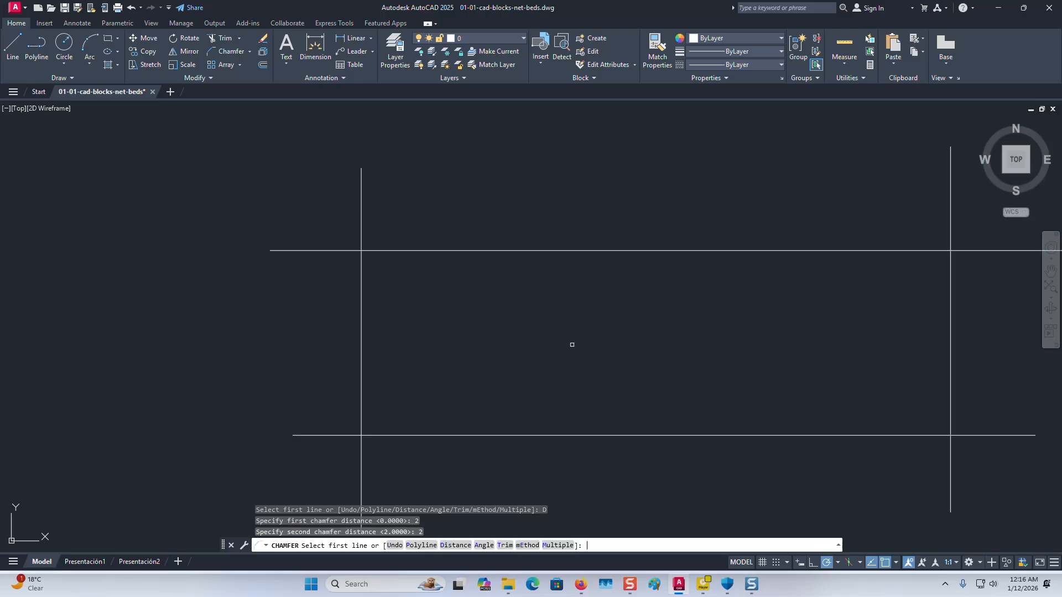
{"action": "left_click", "coordinate": [507, 545]}
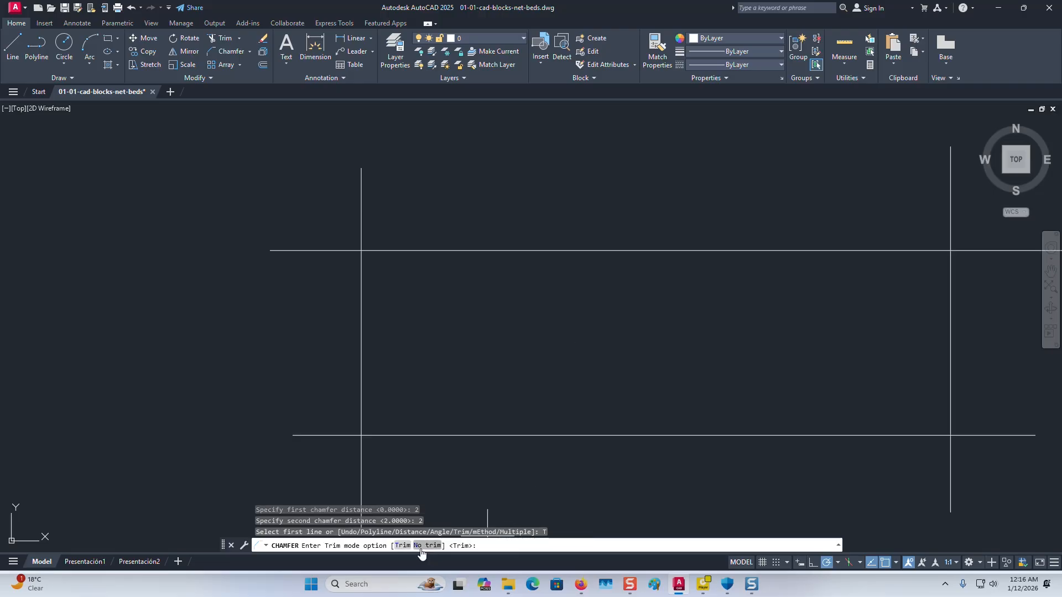
{"action": "left_click", "coordinate": [402, 545]}
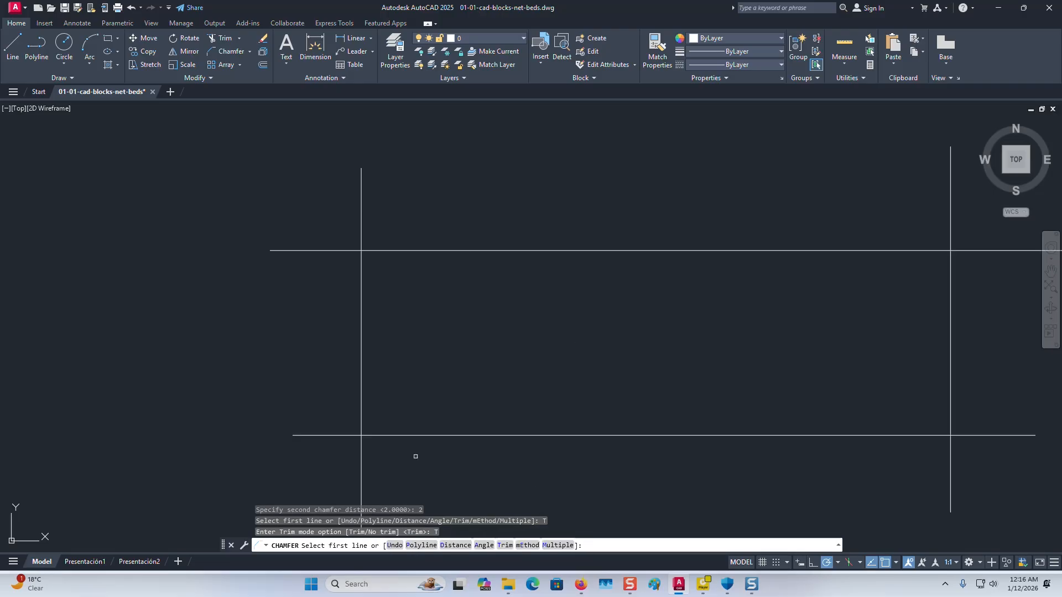
{"action": "left_click", "coordinate": [403, 251]}
{"action": "left_click", "coordinate": [362, 315]}
{"action": "mouse_move", "coordinate": [496, 307]}
{"action": "middle_mouse_down"}
{"action": "mouse_move", "coordinate": [417, 282]}
{"action": "mouse_move", "coordinate": [392, 290]}
{"action": "middle_mouse_up"}
{"action": "scroll", "coordinate": [443, 291], "scroll_direction": "down", "scroll_amount": 2}
{"action": "scroll", "coordinate": [298, 257], "scroll_direction": "up", "scroll_amount": 2}
{"action": "scroll", "coordinate": [317, 263], "scroll_direction": "down", "scroll_amount": 2}
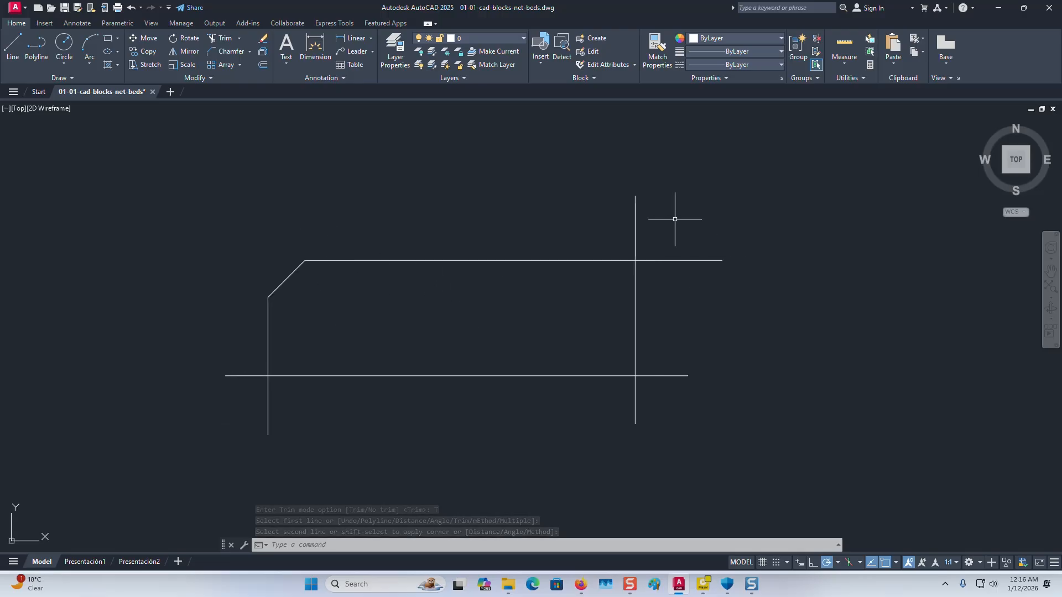
Chamfer the rectangle's upper-right corner with first and second distances of 2.
{"action": "scroll", "coordinate": [693, 295], "scroll_direction": "down", "scroll_amount": 2}
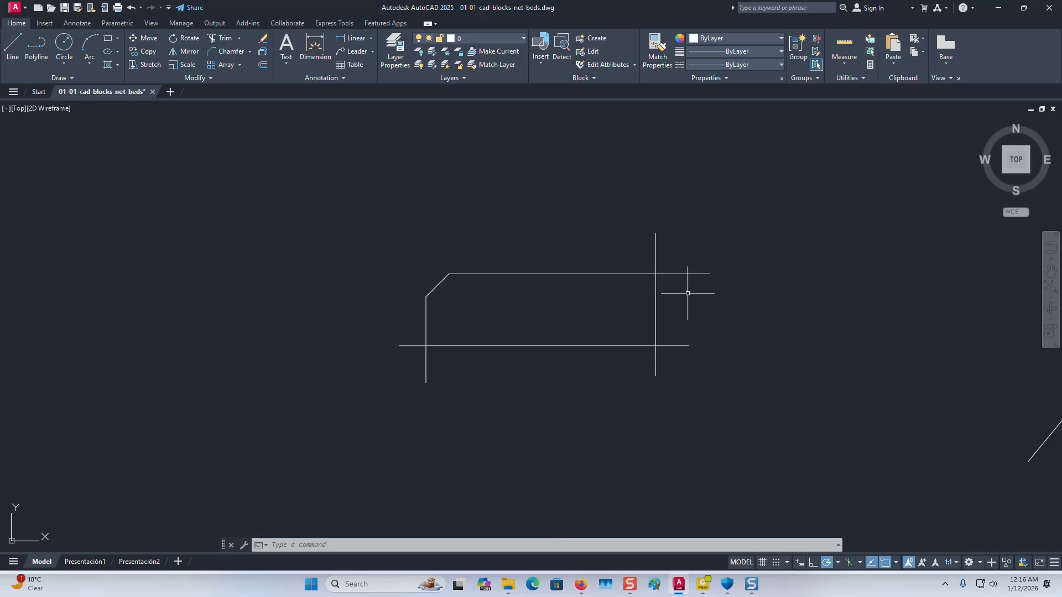
{"action": "scroll", "coordinate": [689, 296], "scroll_direction": "down", "scroll_amount": 2}
{"action": "scroll", "coordinate": [557, 310], "scroll_direction": "down", "scroll_amount": 2}
{"action": "middle_click_drag", "start_coordinate": [407, 315], "coordinate": [489, 332]}
{"action": "scroll", "coordinate": [405, 312], "scroll_direction": "up", "scroll_amount": 3}
{"action": "middle_click_drag", "start_coordinate": [408, 310], "coordinate": [424, 295]}
{"action": "left_click", "coordinate": [227, 51]}
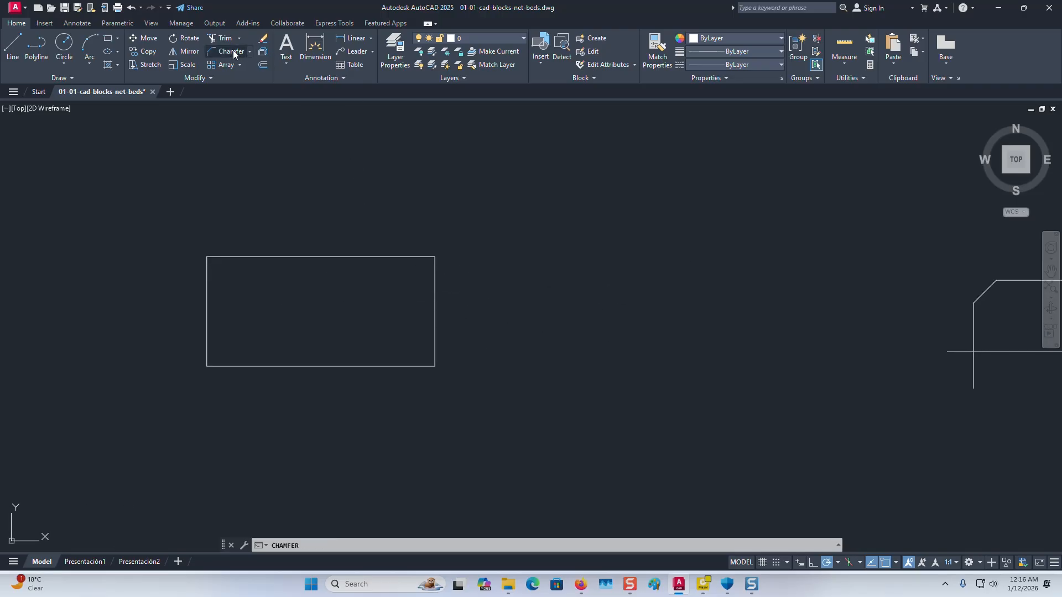
{"action": "left_click", "coordinate": [455, 545]}
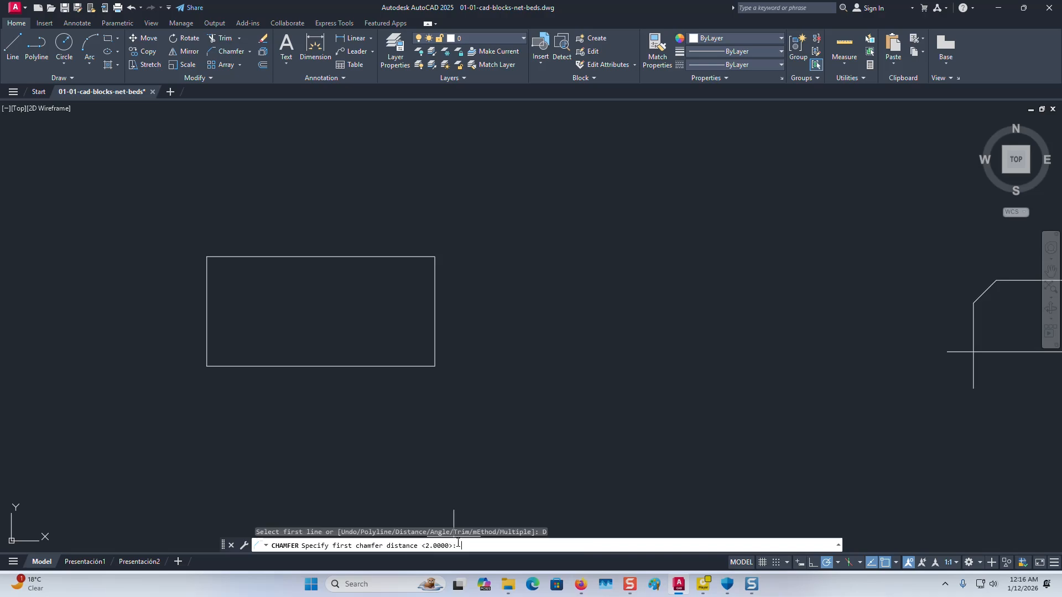
{"action": "type", "text": "2"}
{"action": "key", "text": "Return"}
{"action": "type", "text": "2"}
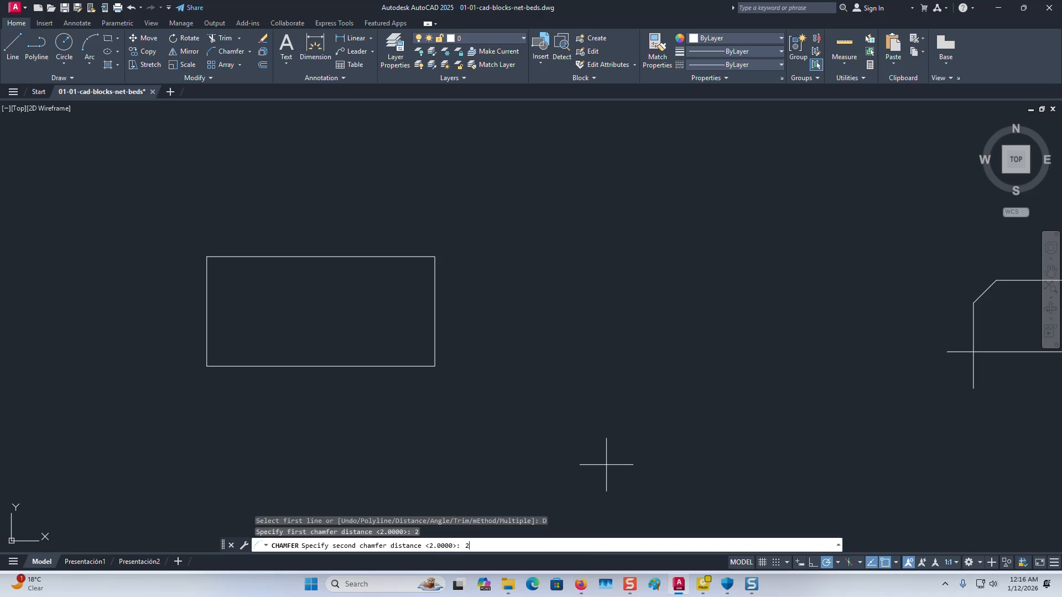
{"action": "key", "text": "Return"}
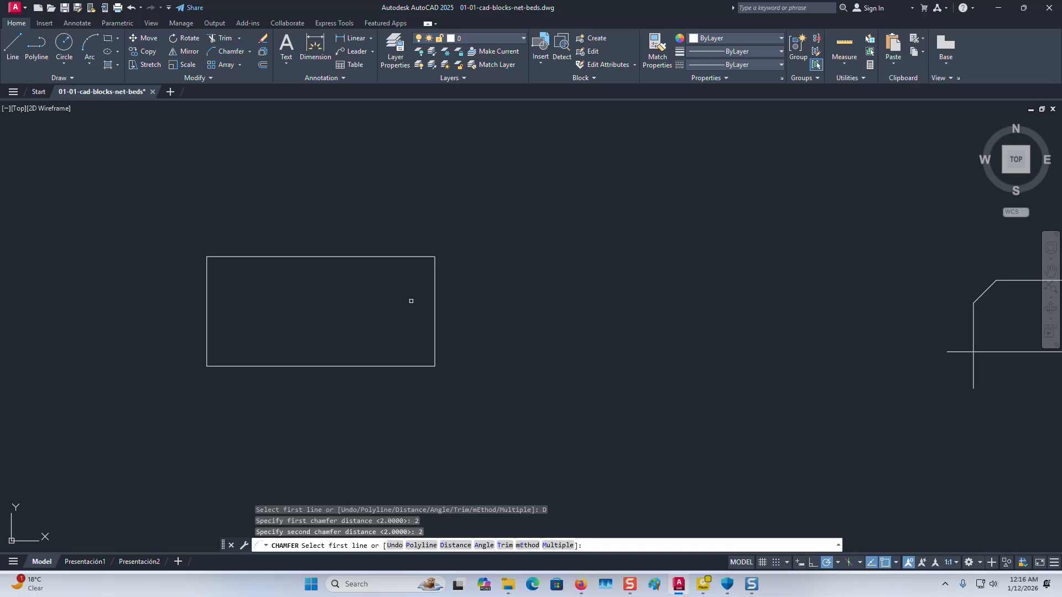
{"action": "left_click", "coordinate": [406, 257]}
{"action": "left_click", "coordinate": [435, 271]}
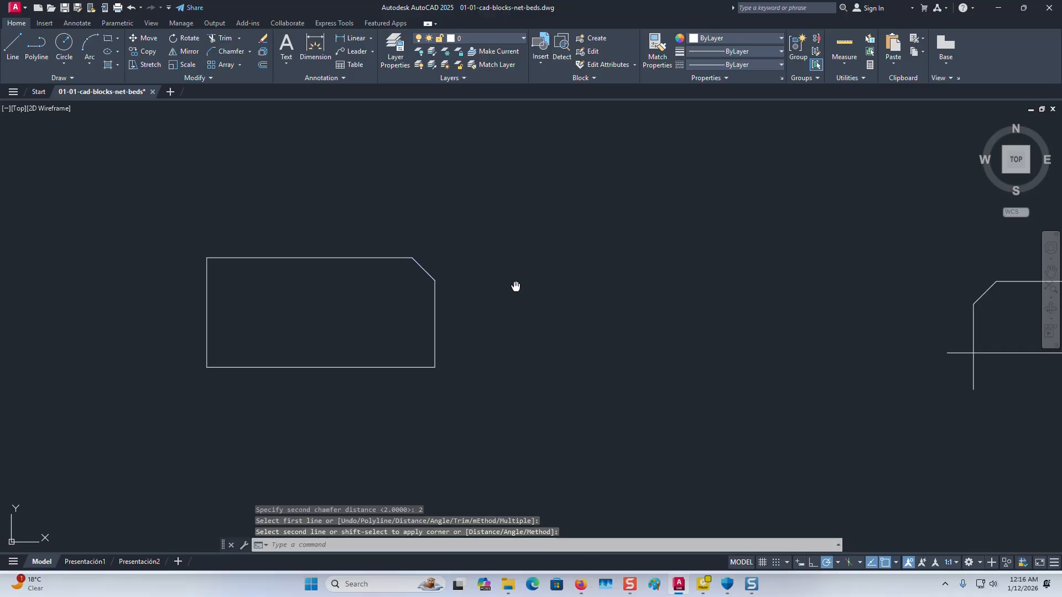
Examine the chamfered corners of the rectangle and the crossing lines alongside the slanted lines.
{"action": "middle_click_drag", "start_coordinate": [541, 297], "coordinate": [278, 279]}
{"action": "scroll", "coordinate": [434, 292], "scroll_direction": "down", "scroll_amount": 2}
{"action": "mouse_move", "coordinate": [654, 319]}
{"action": "middle_mouse_down"}
{"action": "mouse_move", "coordinate": [536, 320]}
{"action": "mouse_move", "coordinate": [576, 328]}
{"action": "middle_mouse_up"}
{"action": "middle_click_drag", "start_coordinate": [373, 304], "coordinate": [437, 321]}
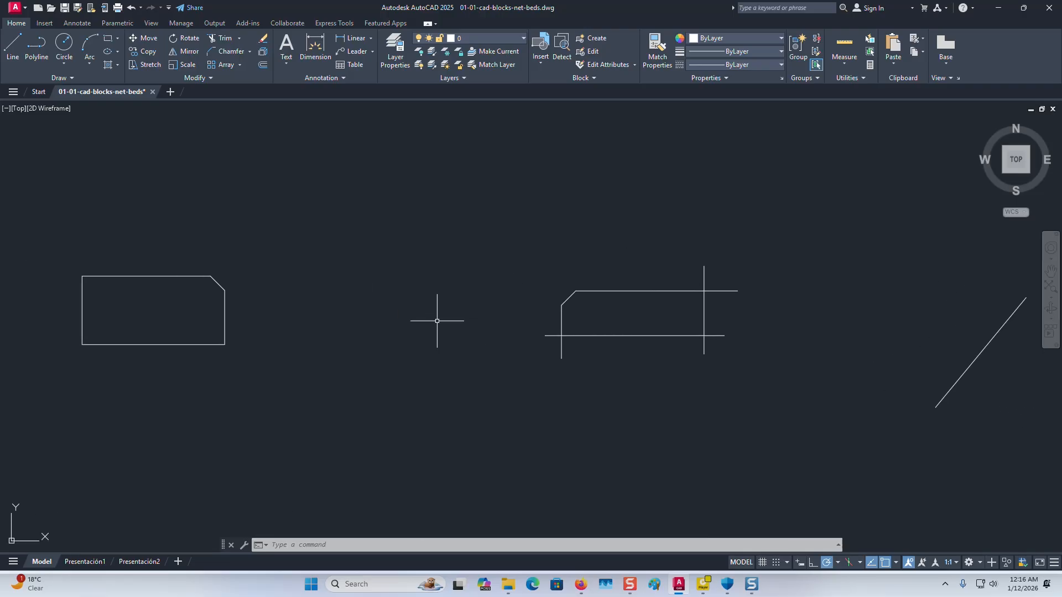
{"action": "scroll", "coordinate": [403, 301], "scroll_direction": "down", "scroll_amount": 2}
{"action": "middle_click_drag", "start_coordinate": [458, 301], "coordinate": [387, 301]}
{"action": "scroll", "coordinate": [456, 287], "scroll_direction": "up", "scroll_amount": 2}
{"action": "scroll", "coordinate": [462, 287], "scroll_direction": "down", "scroll_amount": 2}
{"action": "middle_click_drag", "start_coordinate": [412, 299], "coordinate": [501, 298]}
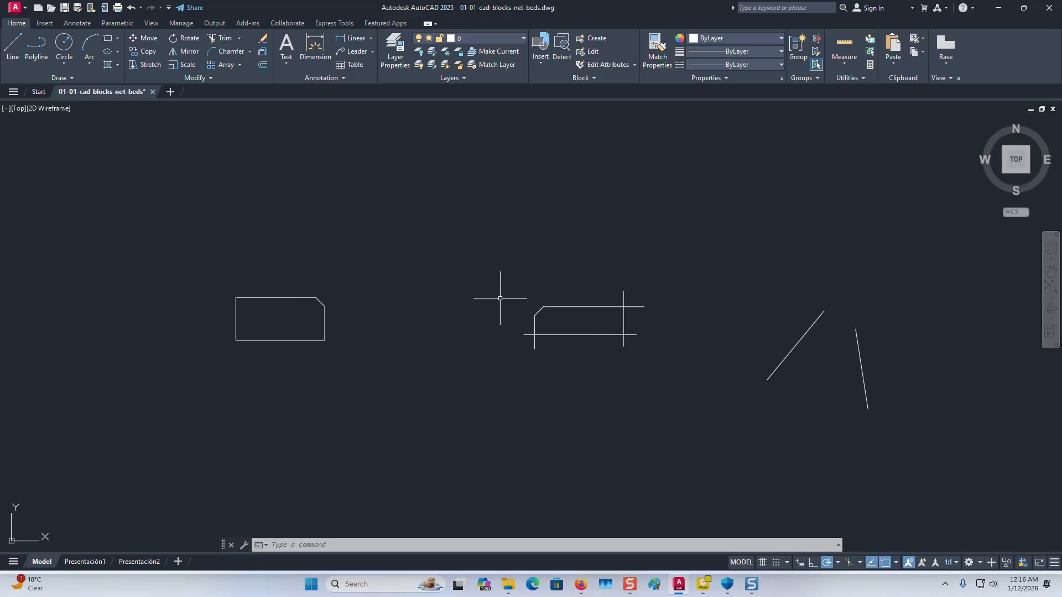